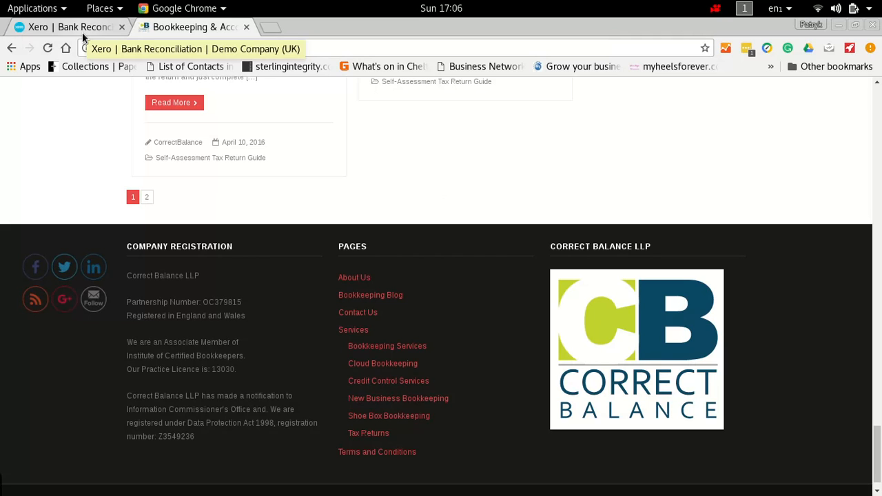
Step: Switch to the Xero bank reconciliation page and go to the Demo Company dashboard
click(82, 32)
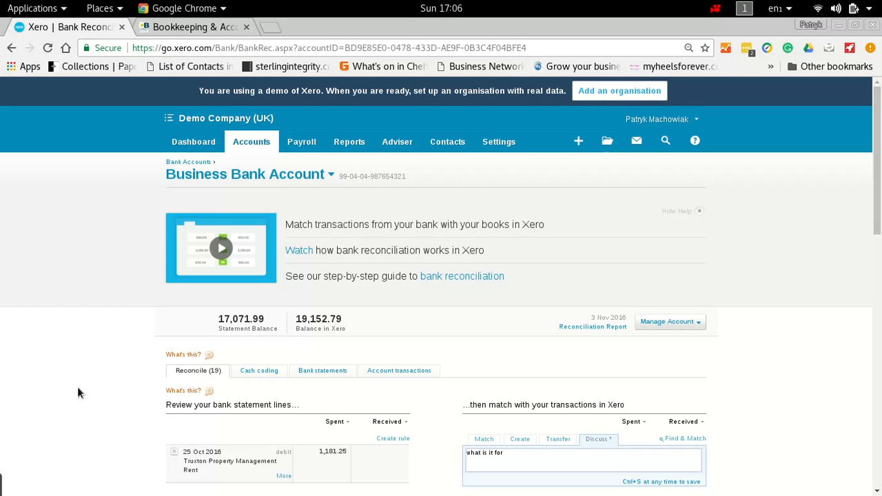
scroll(77, 388, down, 4)
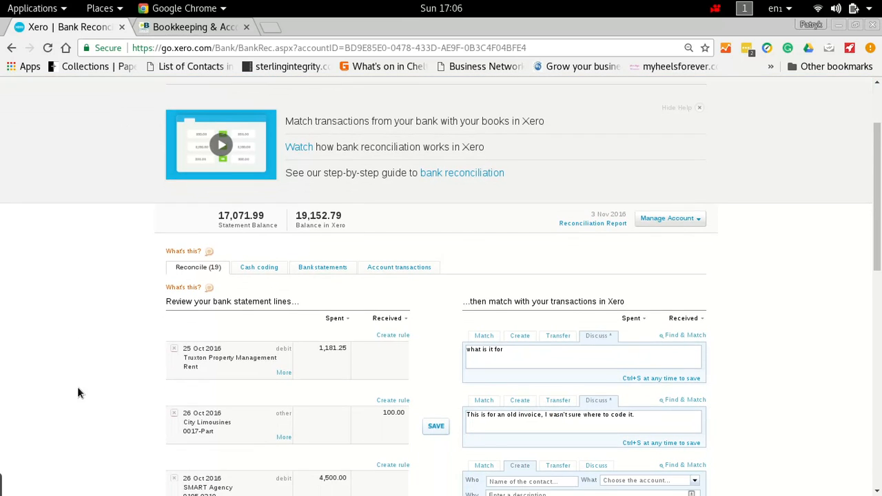
scroll(78, 393, up, 4)
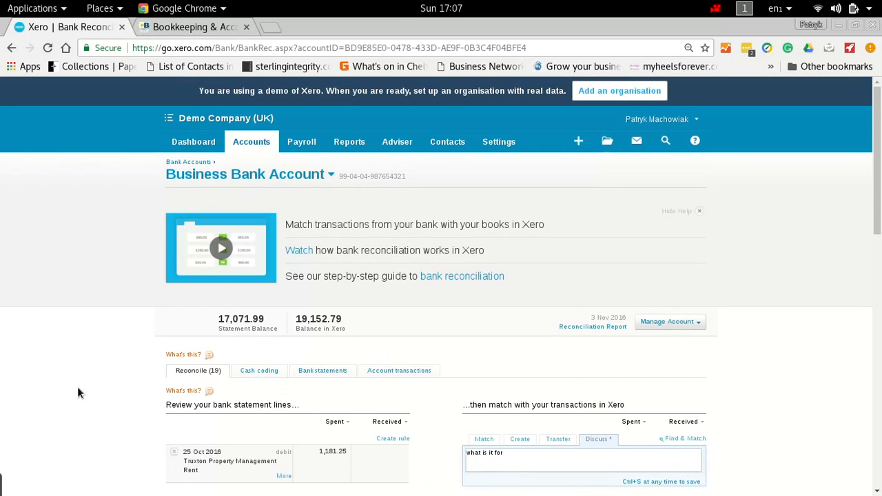
click(185, 145)
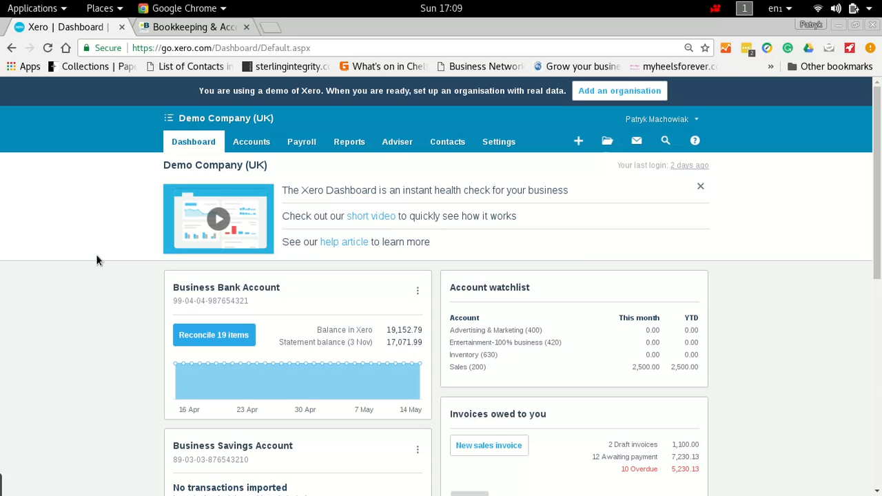
Step: Open the chart of accounts and examine the liability accounts for CIS deducted from the company and from subcontractors
click(508, 147)
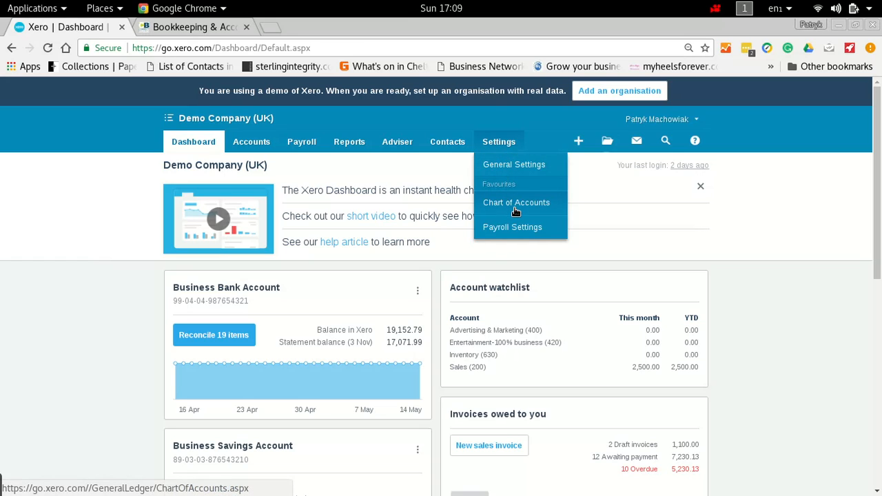
click(516, 208)
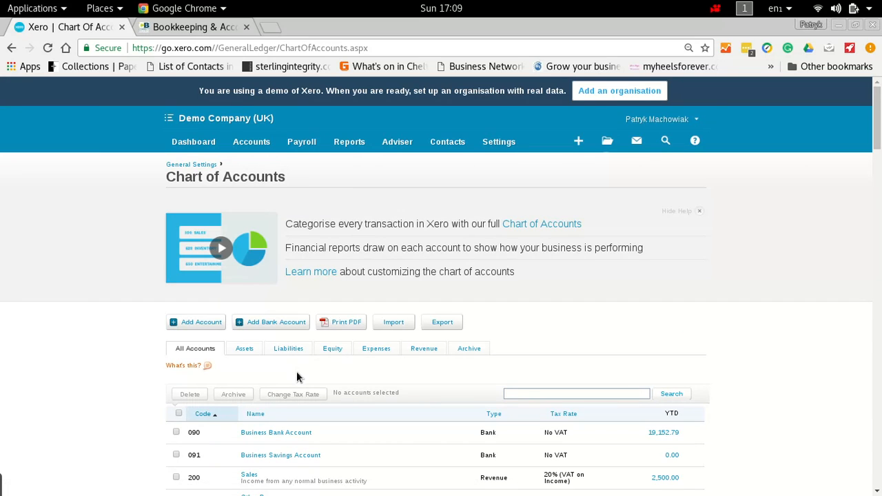
click(289, 352)
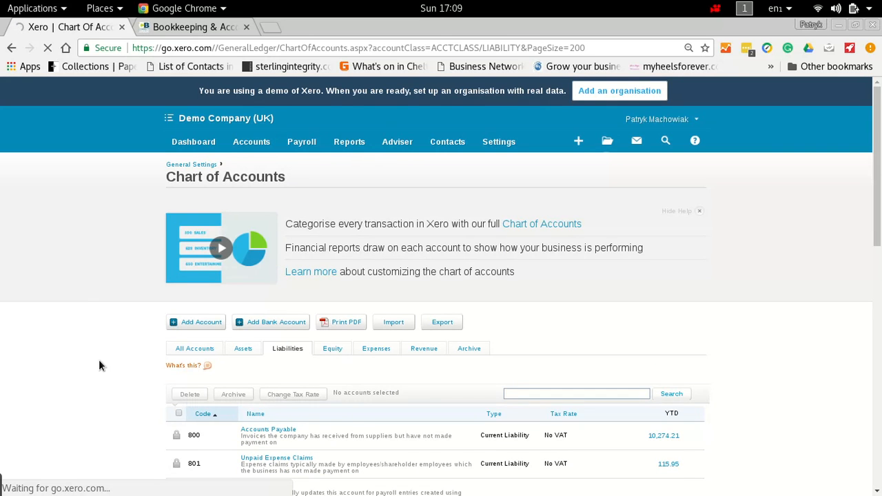
scroll(99, 365, down, 5)
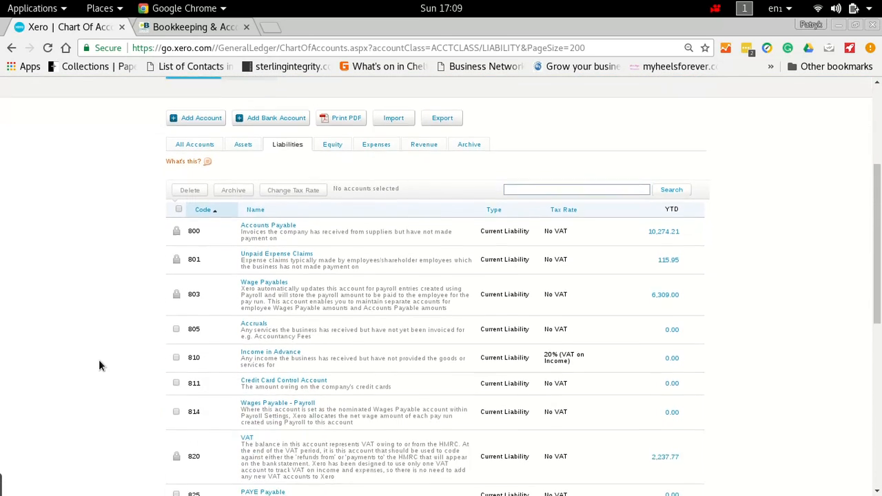
scroll(99, 365, down, 7)
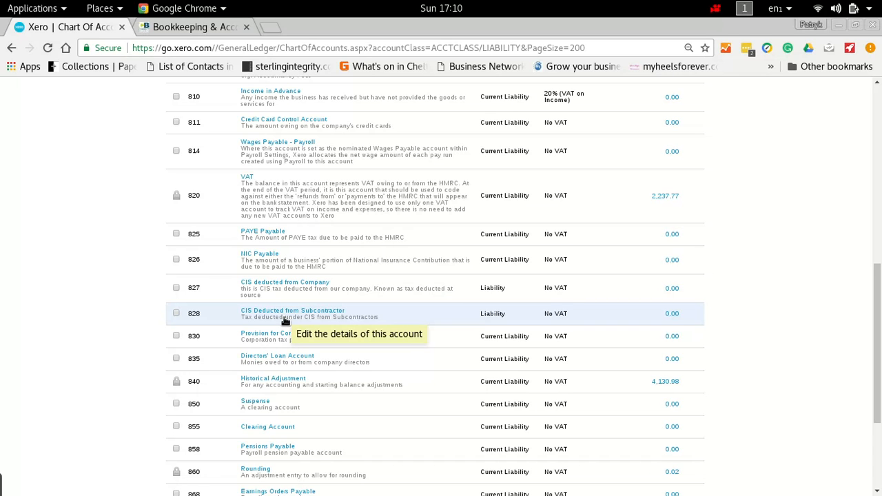
Step: Start a new sales invoice addressed to the existing contact Affordable Buildings LTD
scroll(284, 321, up, 10)
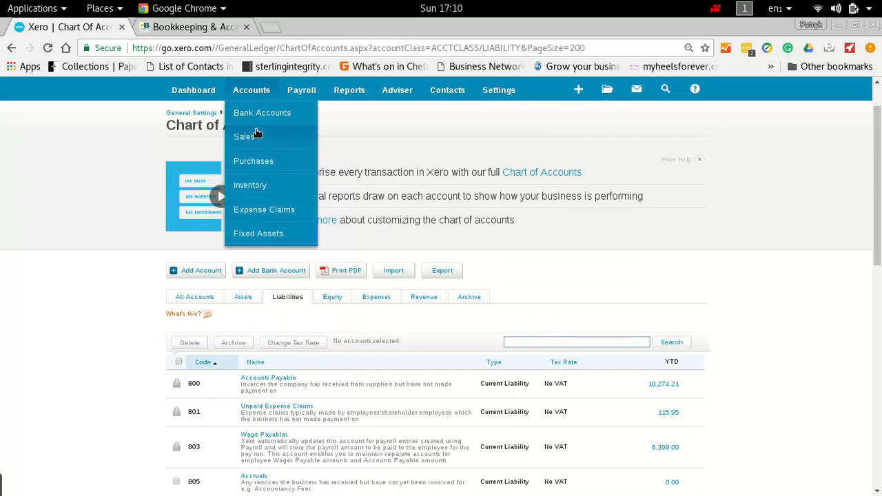
click(254, 135)
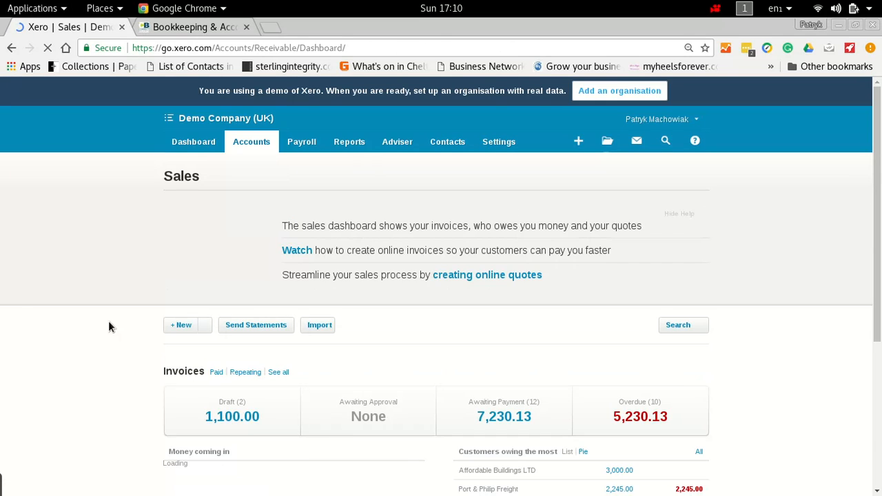
click(179, 328)
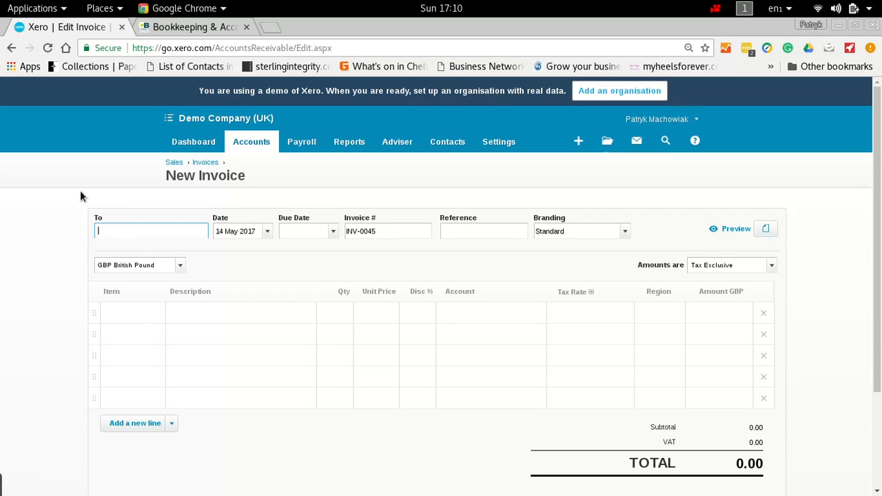
text(A)
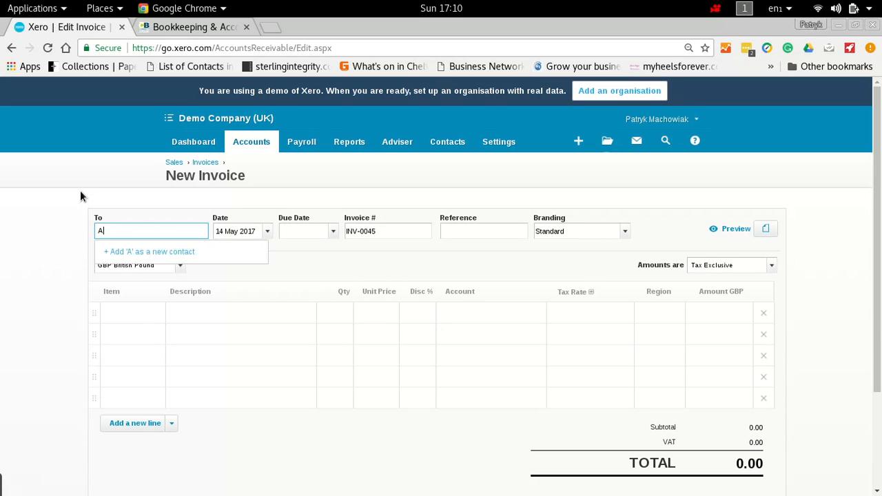
text(ffordable)
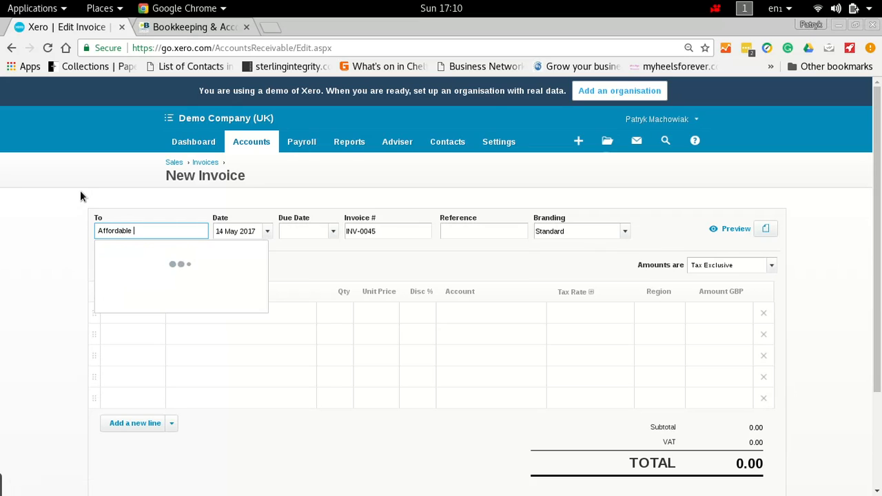
click(154, 252)
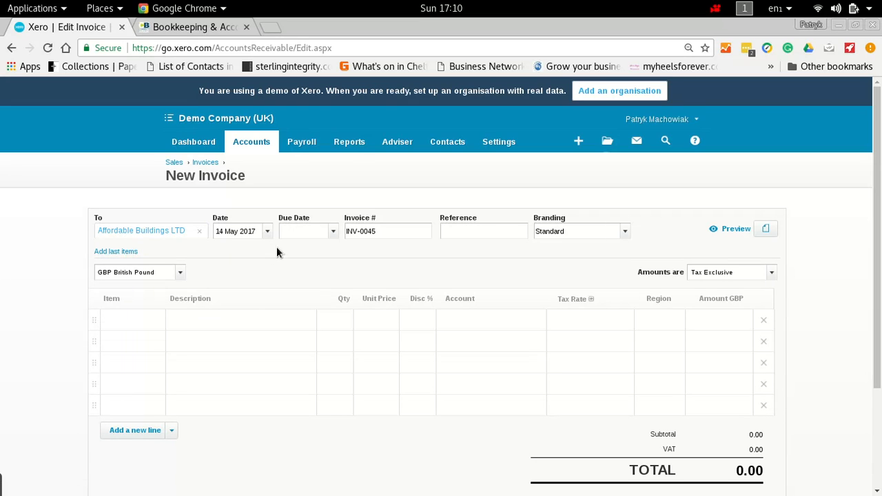
Step: Set the invoice date to 1 May 2017 and the due date to 14 May 2017
key(BackSpace)
key(BackSpace)
key(BackSpace)
key(BackSpace)
key(BackSpace)
key(BackSpace)
key(BackSpace)
key(BackSpace)
key(BackSpace)
key(BackSpace)
key(BackSpace)
text(01/05/201)
text(7)
key(Tab)
text(14/05/2017)
key(Tab)
key(Tab)
key(Tab)
key(Tab)
key(Tab)
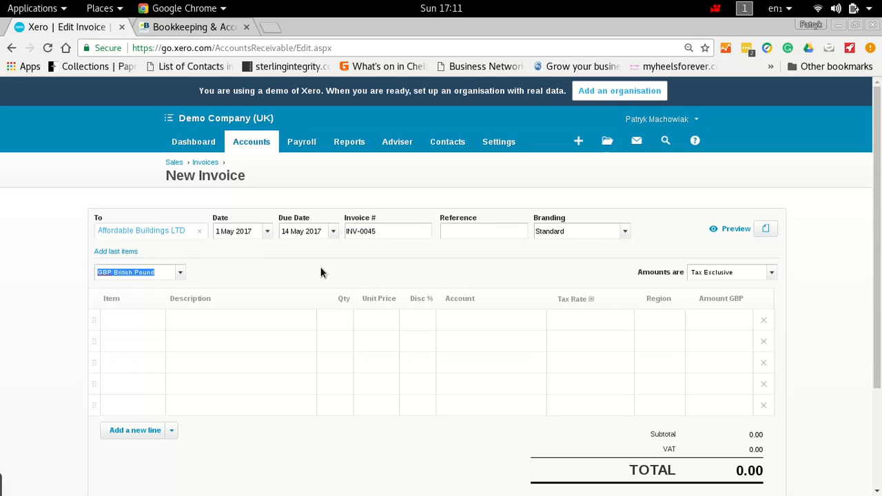
Step: Fill in the first invoice line as Labour with quantity 1 and unit price 1000
key(Tab)
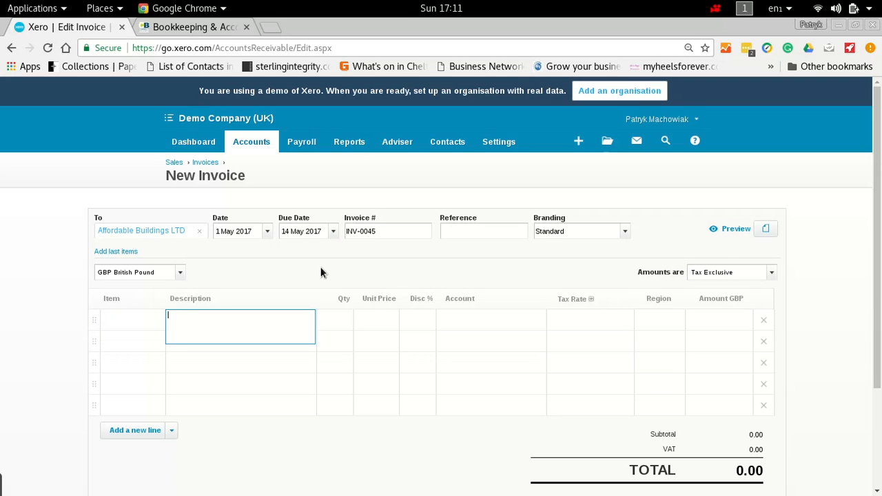
text(Labour)
key(Tab)
text(1)
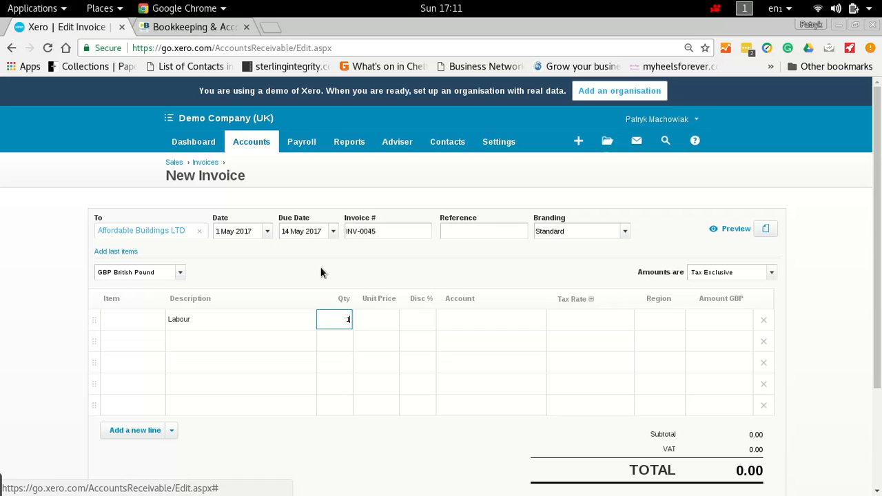
key(Tab)
text(1000)
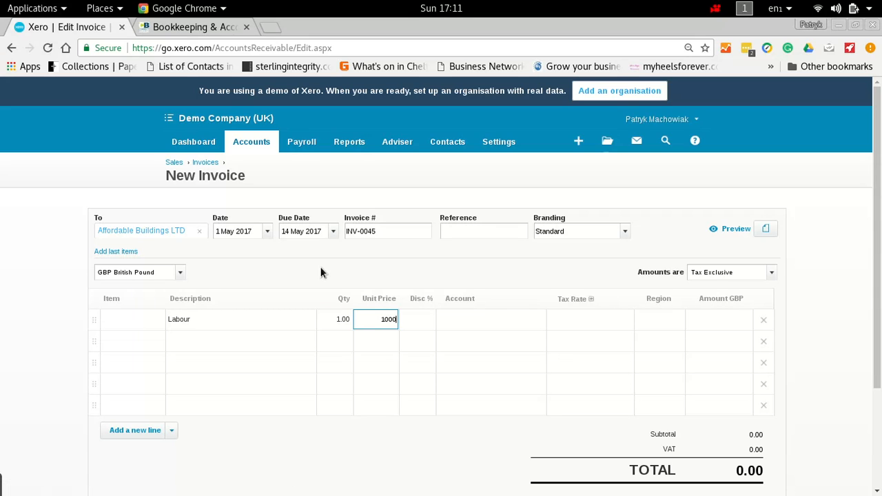
Step: Assign the Labour line to account 200 - Sales with the No VAT tax rate
key(Tab)
key(Tab)
text(200)
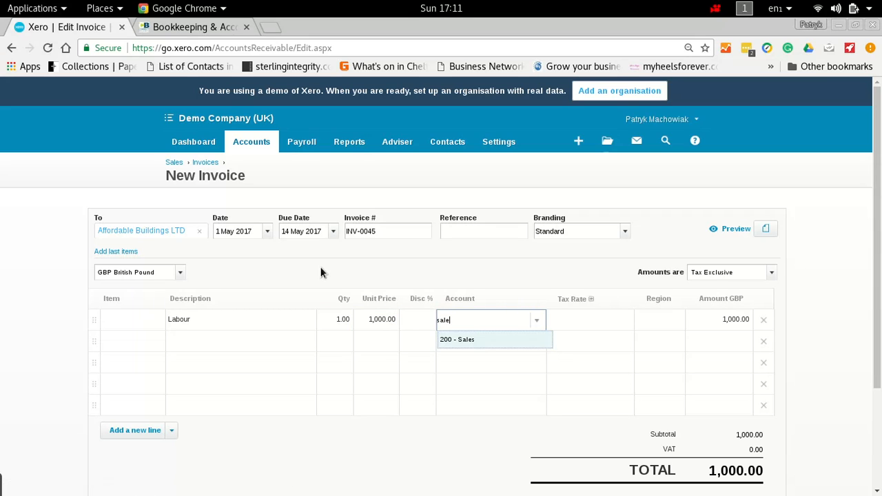
key(Tab)
text(no)
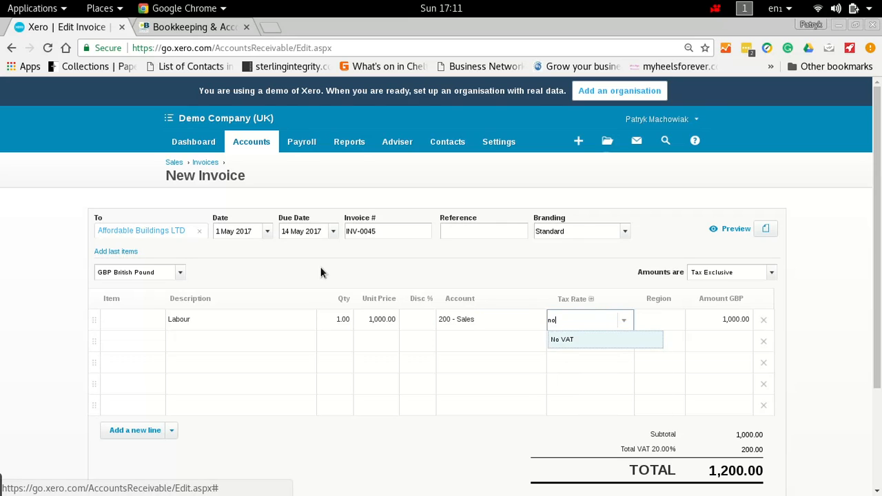
key(Tab)
key(Tab)
Step: Fill in the second invoice line with the description "Magterials" and a unit price of 700
key(Tab)
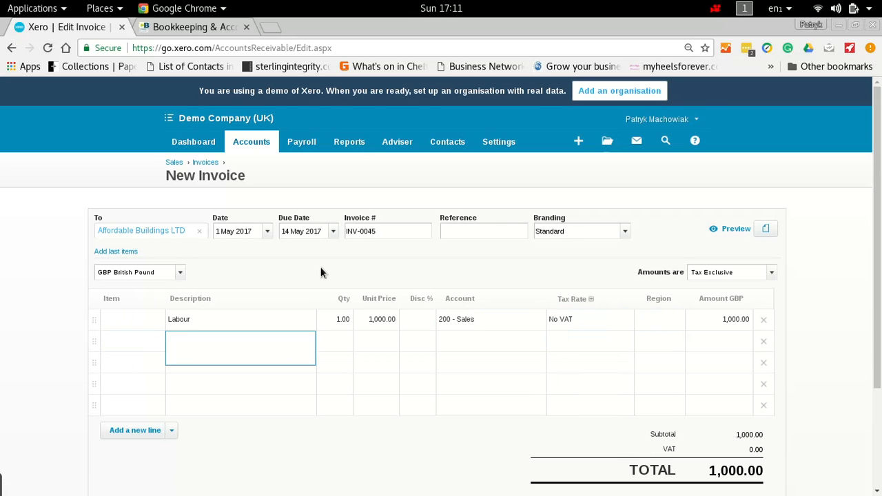
text(Magterials)
key(Tab)
key(Tab)
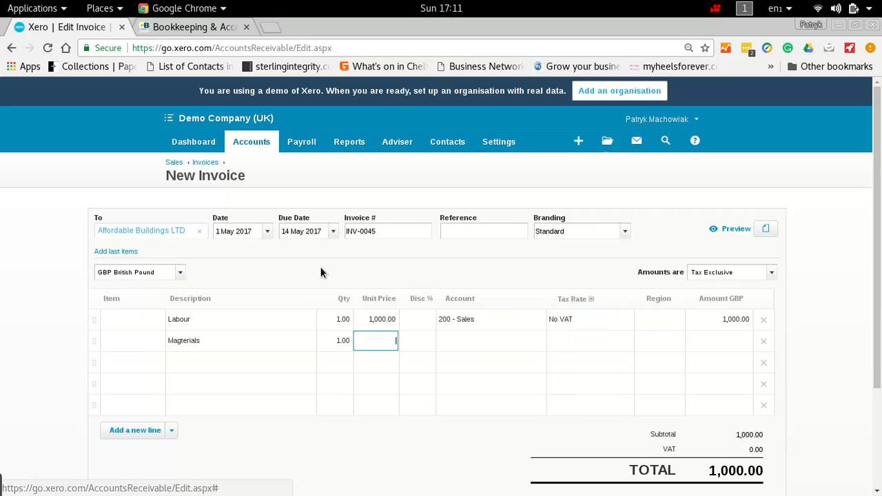
text(700)
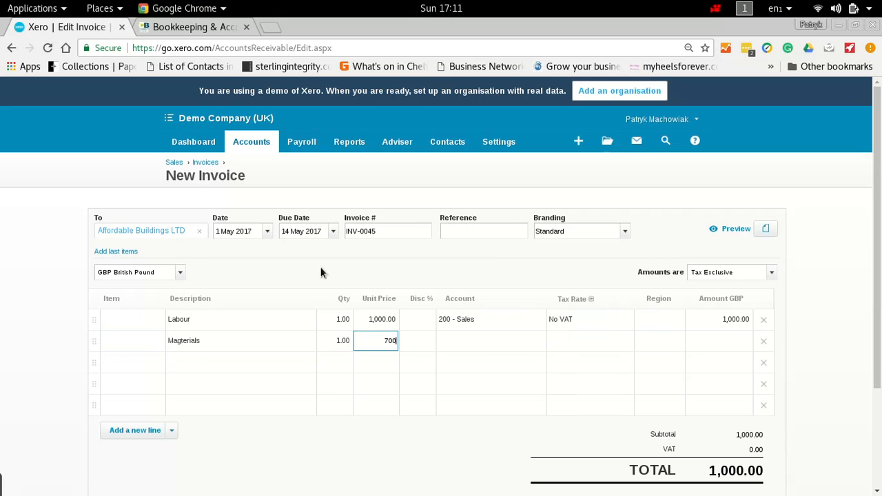
Step: Assign the second line to account 200 - Sales with No VAT, and approve the invoice
key(Tab)
key(Tab)
text(200)
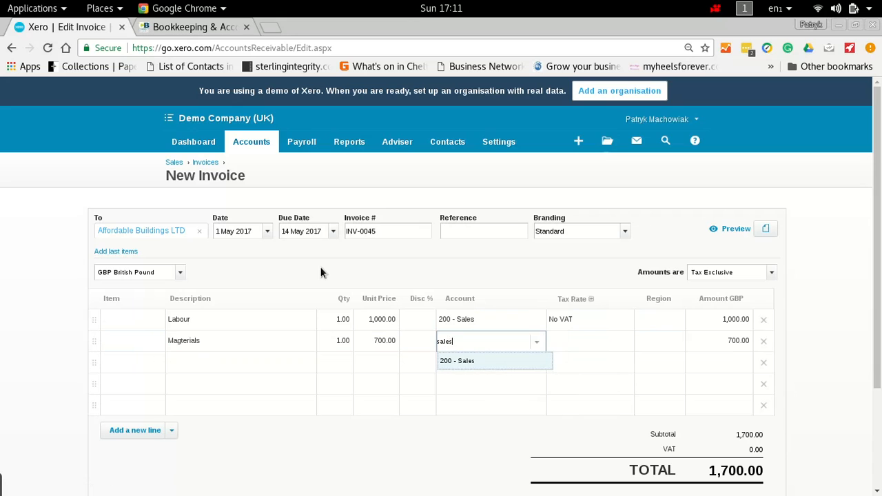
key(Tab)
text(no)
key(Tab)
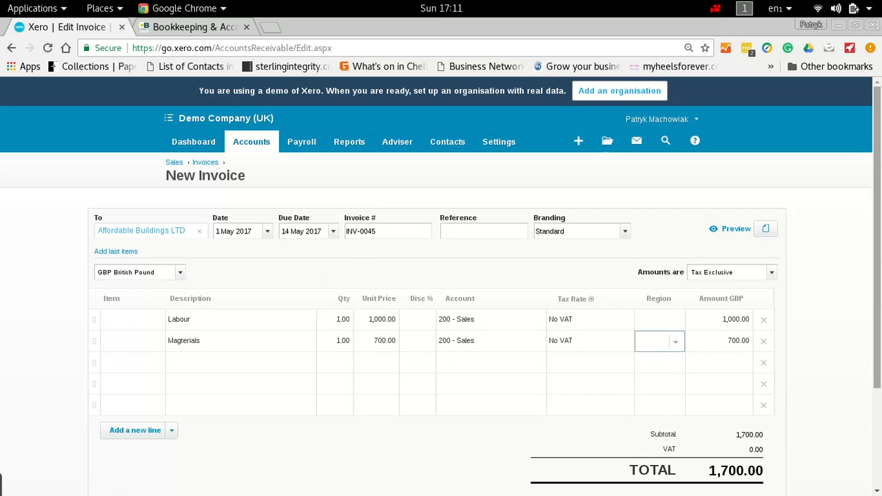
drag(879, 222, 879, 313)
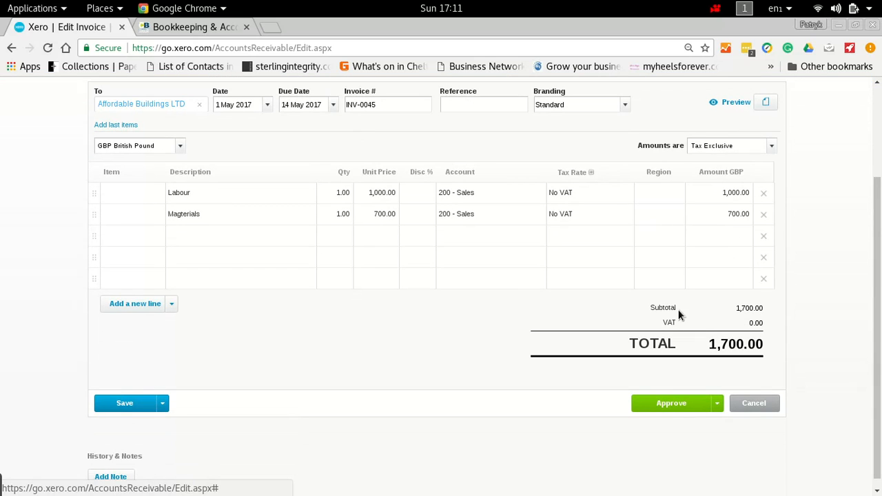
click(665, 403)
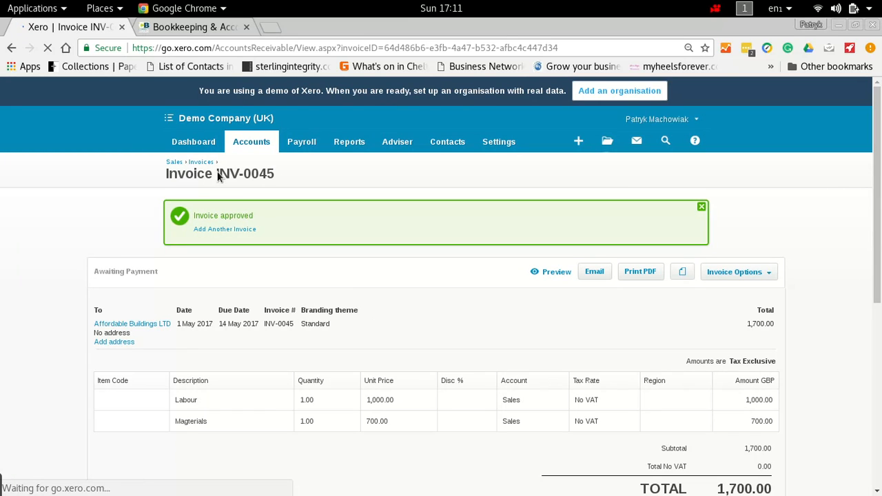
Step: In the Business Bank Account reconciliation, open transaction matching for the 1,500.00 e-Bank Dep receipt dated 1 Nov 2016
click(203, 150)
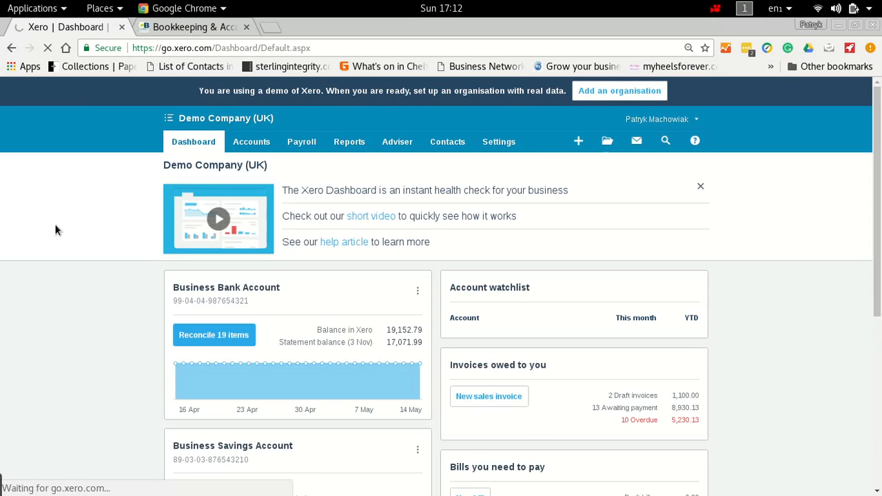
click(174, 338)
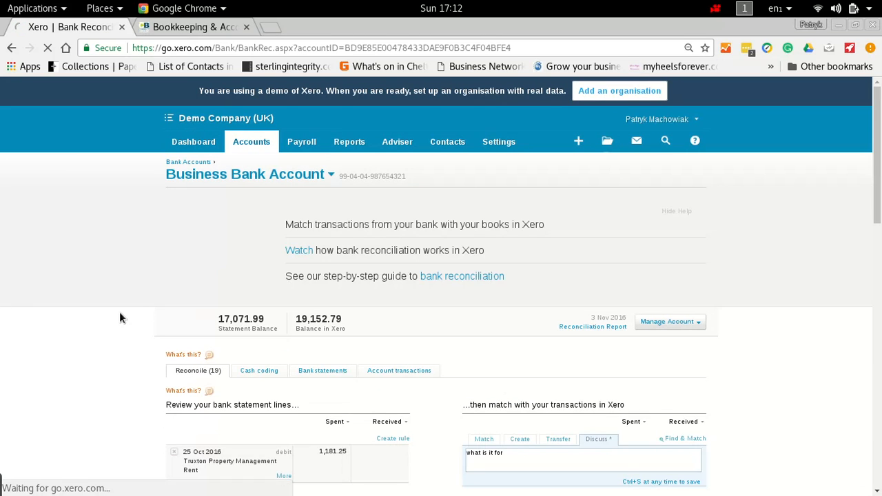
scroll(121, 357, down, 4)
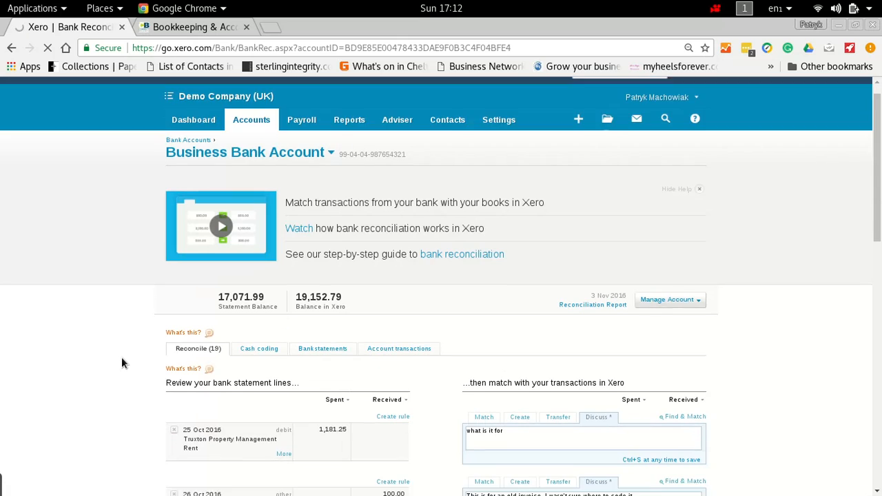
scroll(121, 359, down, 4)
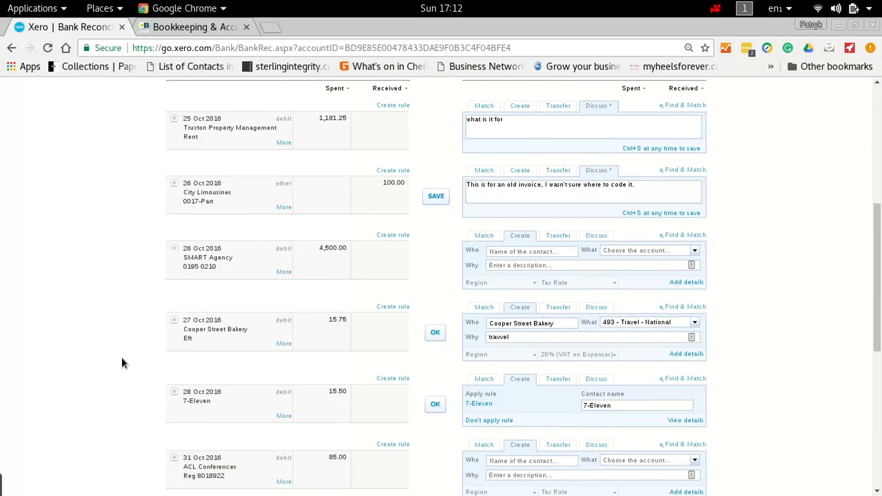
scroll(122, 359, down, 5)
scroll(121, 363, down, 2)
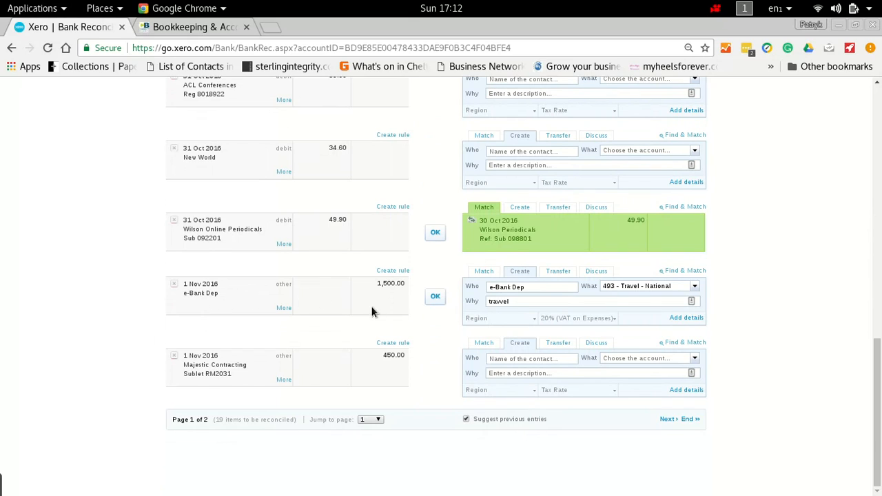
click(481, 272)
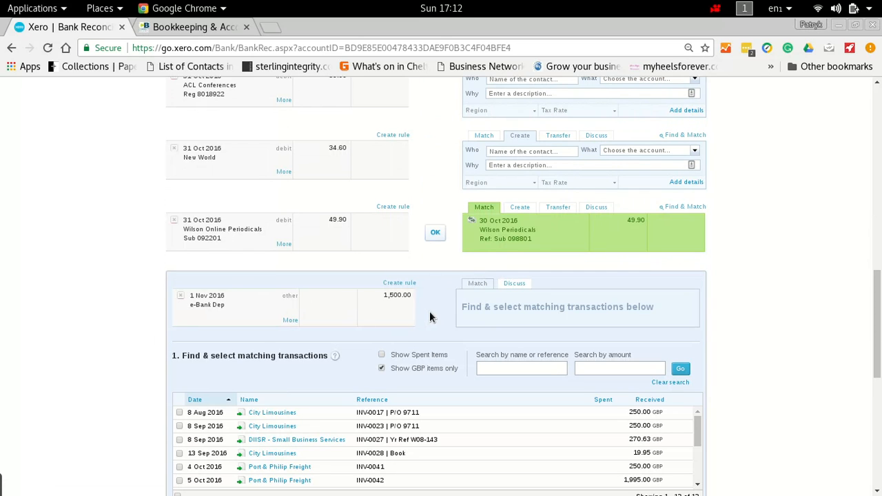
scroll(429, 317, down, 2)
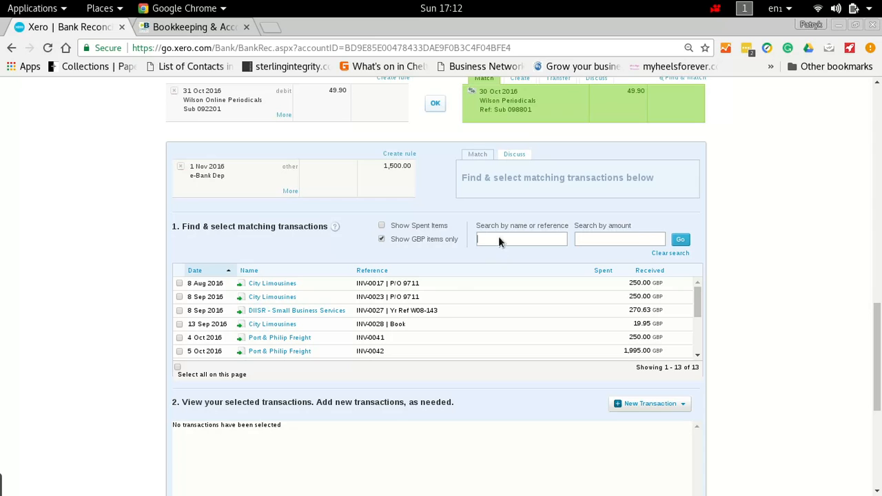
Step: Search the transactions available for matching by the name "affordable"
text(affordasb)
key(BackSpace)
text(ble)
key(Return)
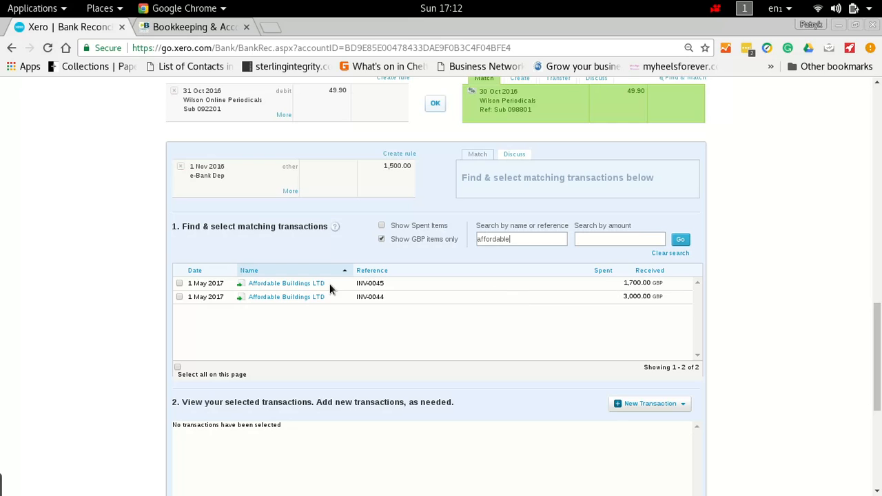
Step: Open invoice INV-0045 in a separate browser tab, review its labour and materials lines, and return to the bank reconciliation
right_click(292, 284)
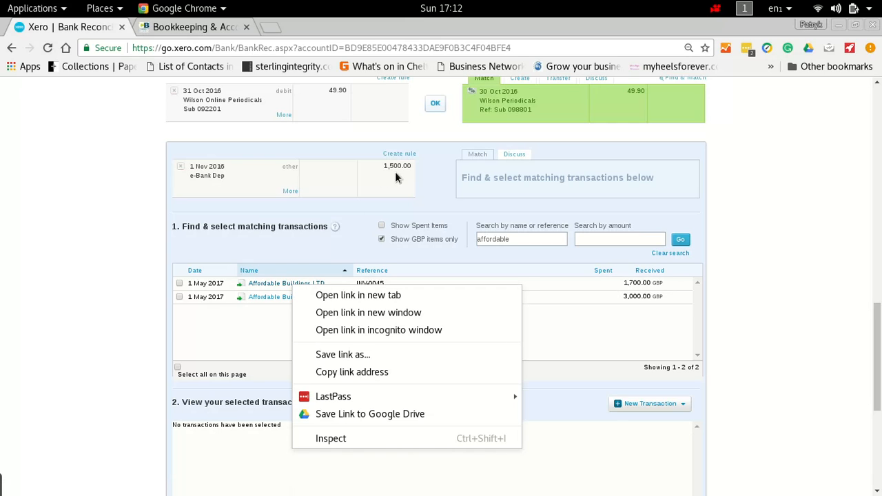
click(357, 296)
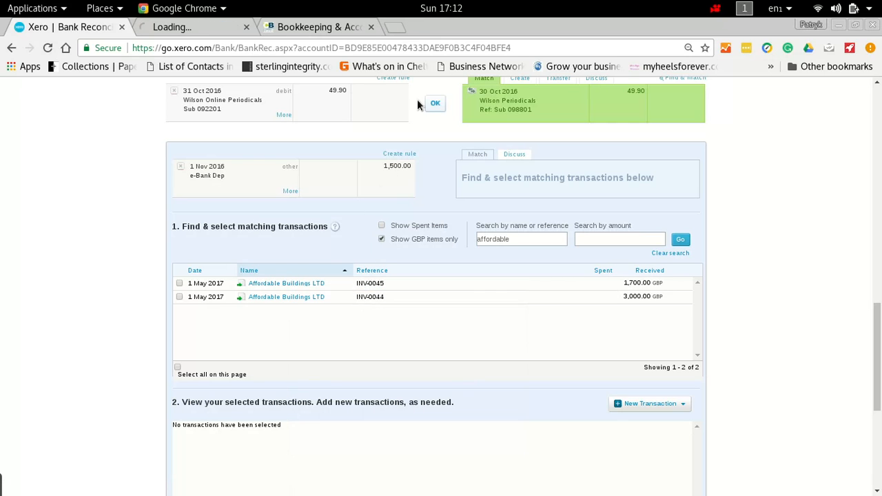
click(215, 30)
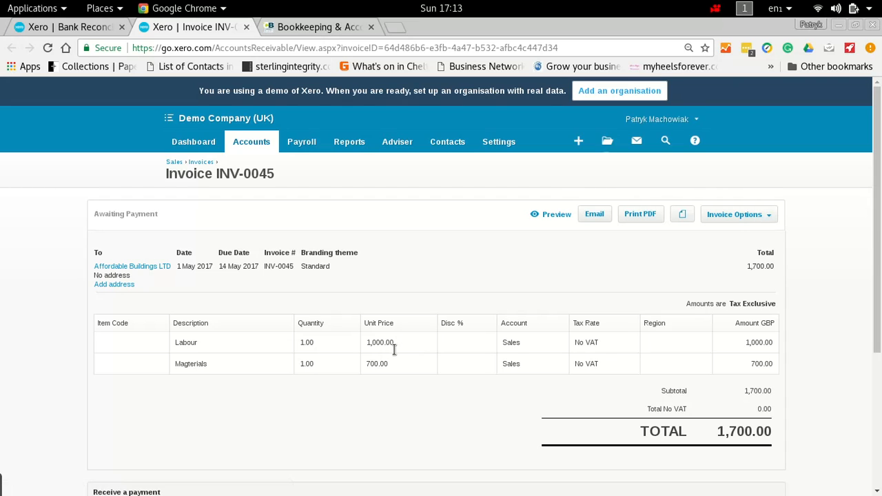
click(86, 27)
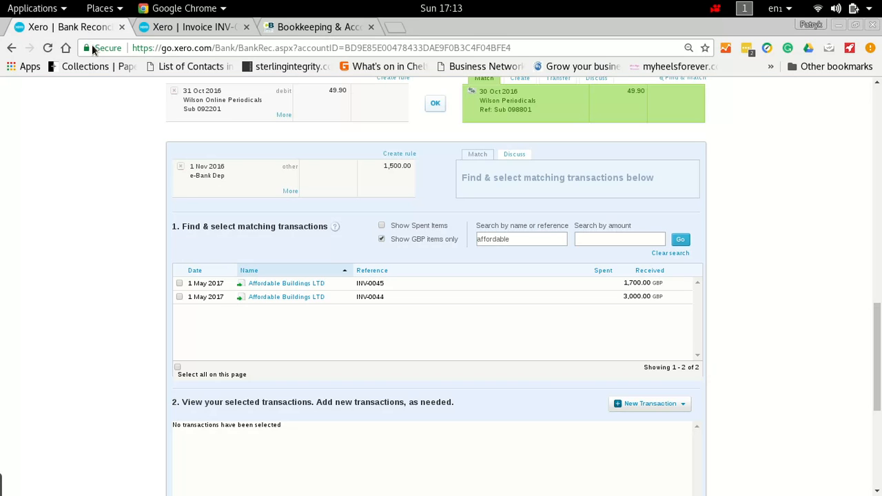
Step: Select the Affordable Buildings LTD invoice INV-0045 as the match for the 1,500.00 receipt
click(179, 283)
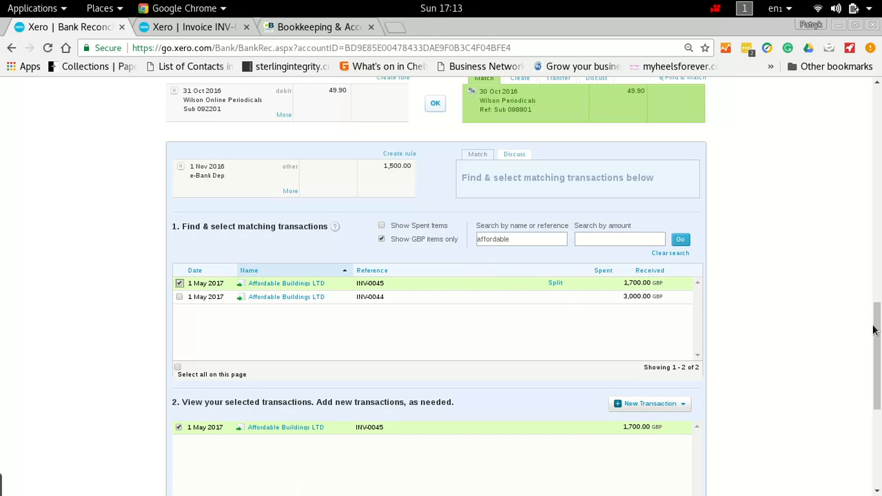
drag(876, 330, 876, 364)
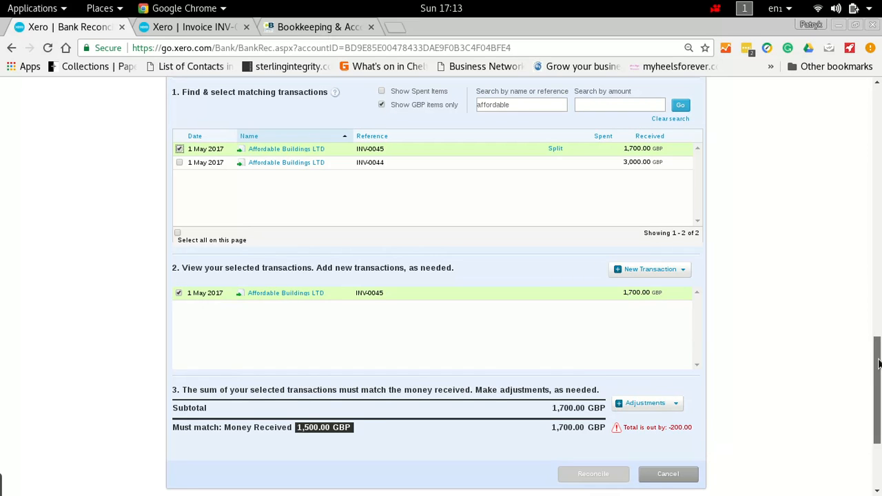
drag(876, 364, 876, 387)
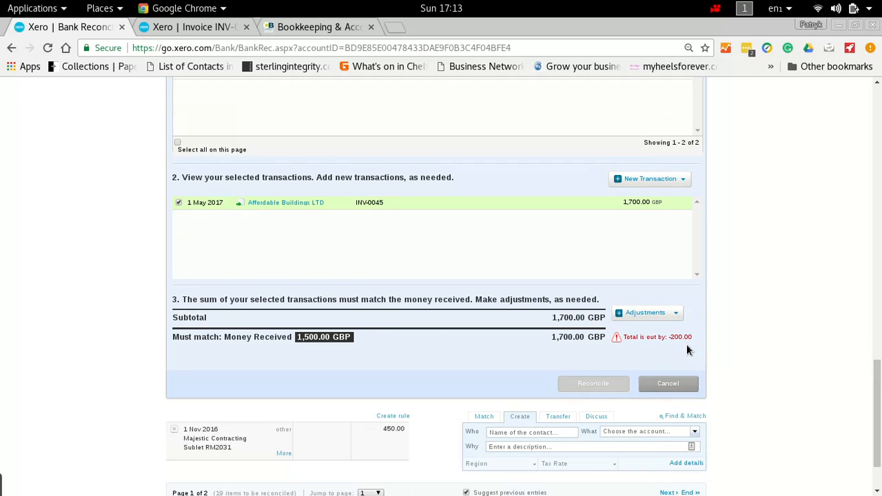
Step: Add a bank fee adjustment with payee "CIS Deducted from Company" and description "CIS deducted from Company"
click(680, 317)
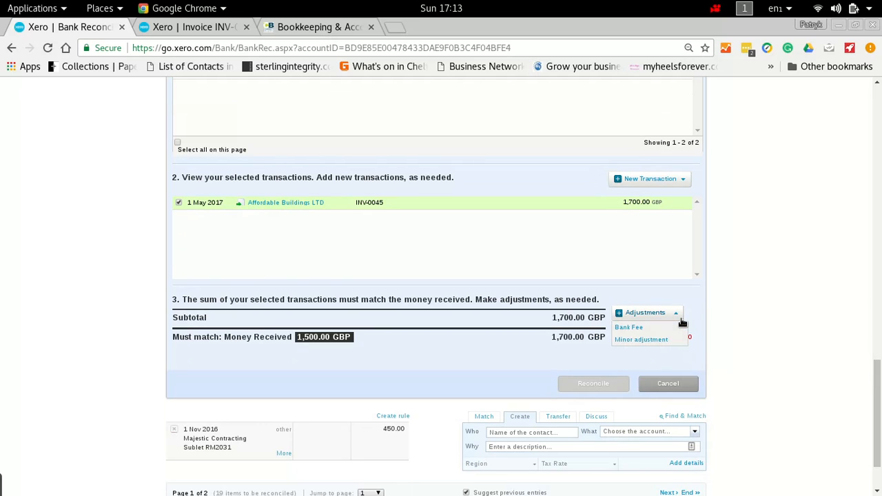
click(663, 329)
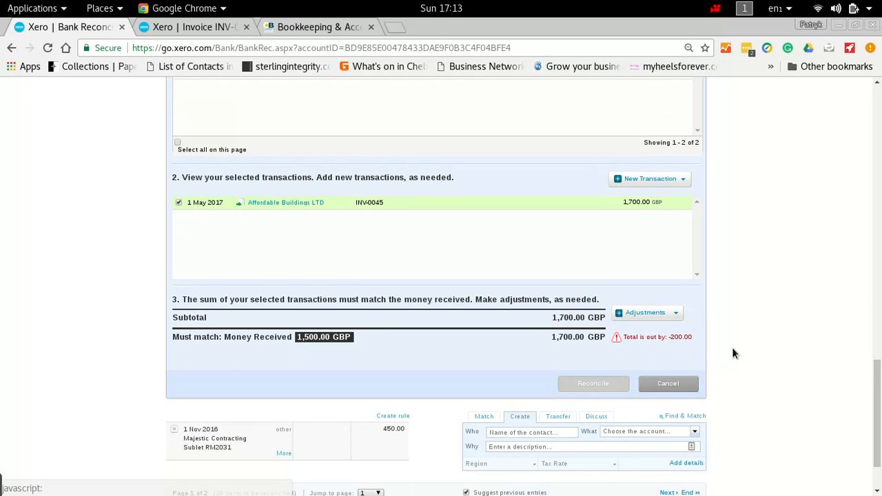
click(192, 366)
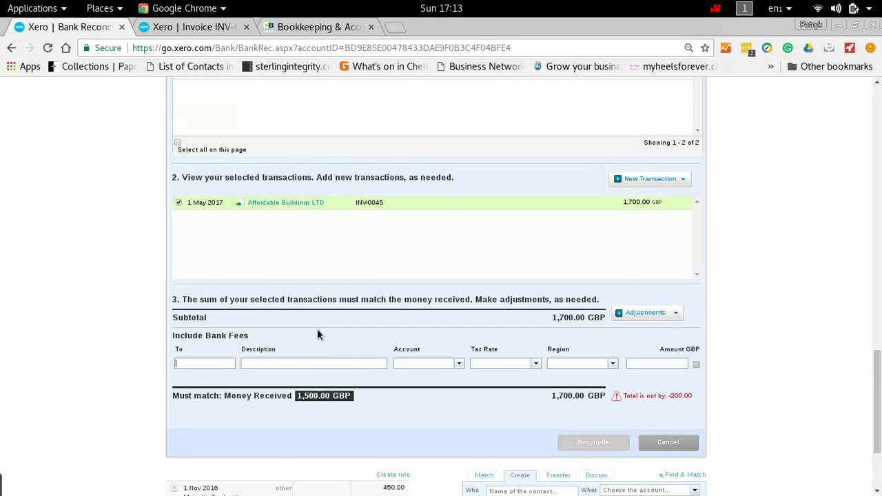
text(CIS)
text( Deducted from)
text( Comp)
text(any)
key(Tab)
text(CIS deducted from)
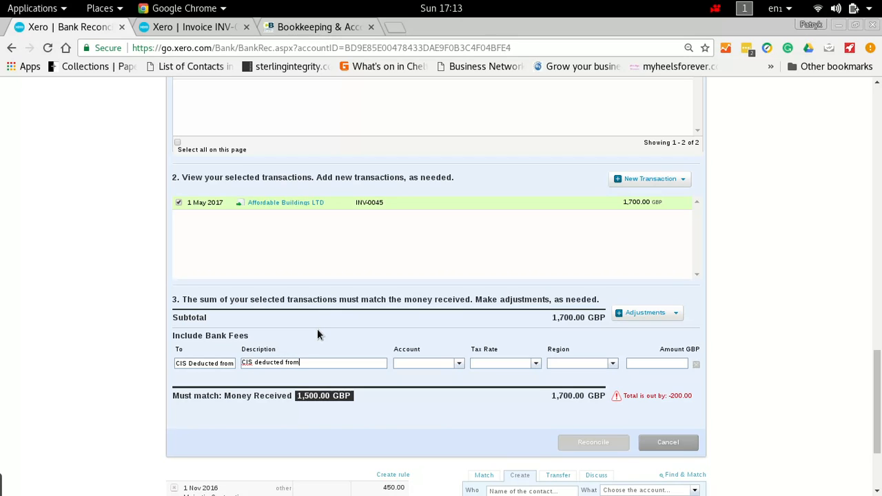
text( Company)
Step: Assign the adjustment to account 827 - CIS deducted from Company and set its amount to 200
key(Tab)
text(826)
key(BackSpace)
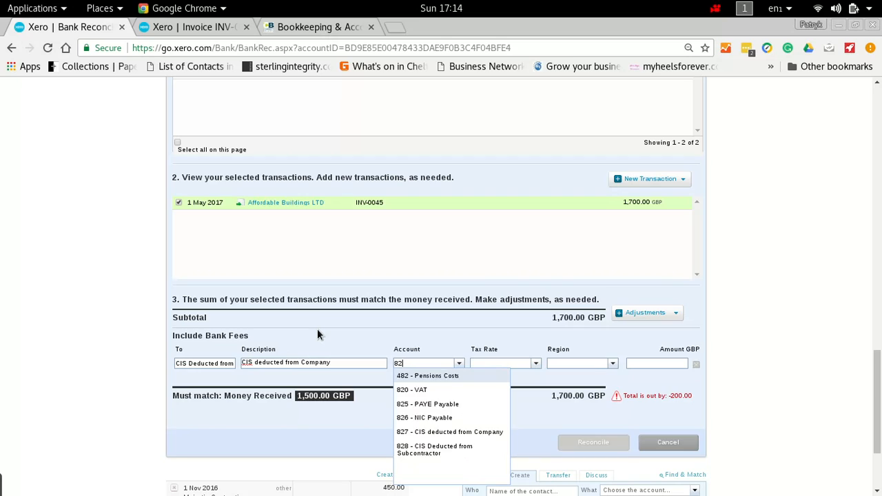
text(7)
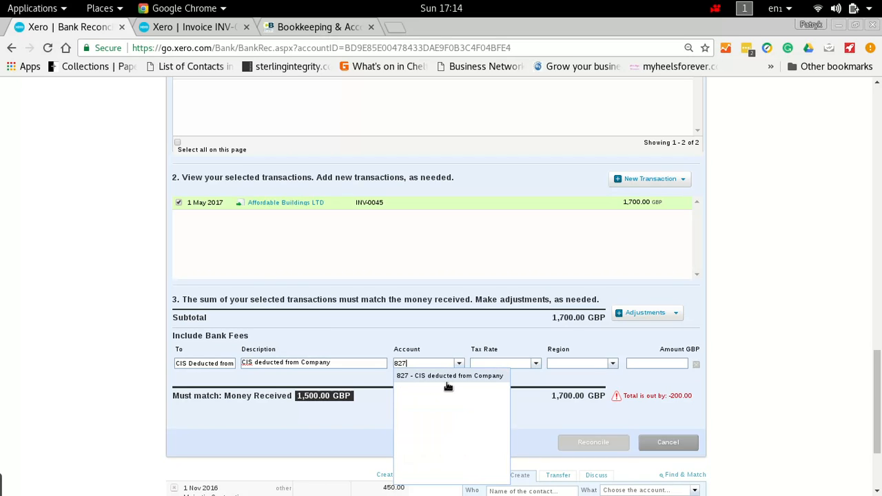
key(BackSpace)
key(BackSpace)
key(BackSpace)
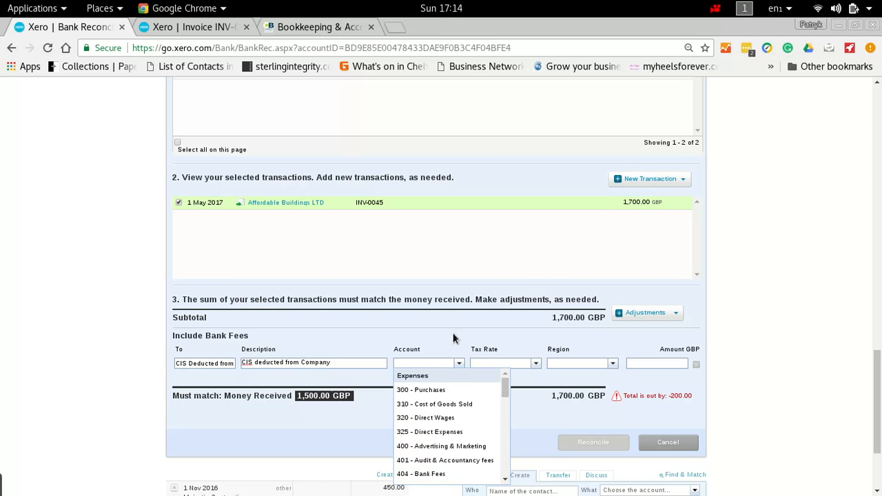
text(CIS)
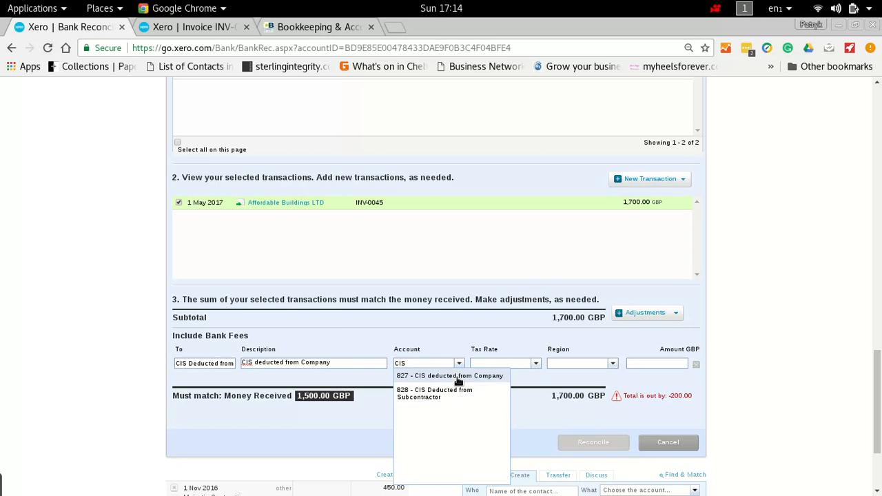
click(457, 377)
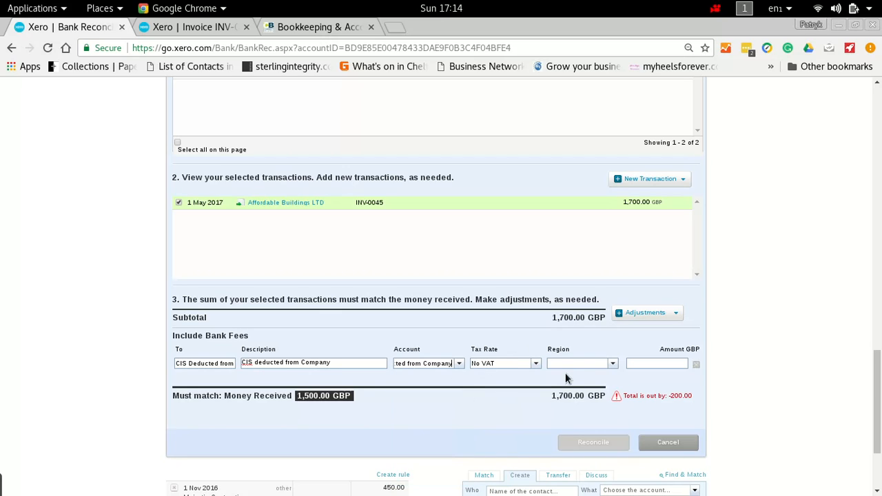
click(651, 370)
text(200)
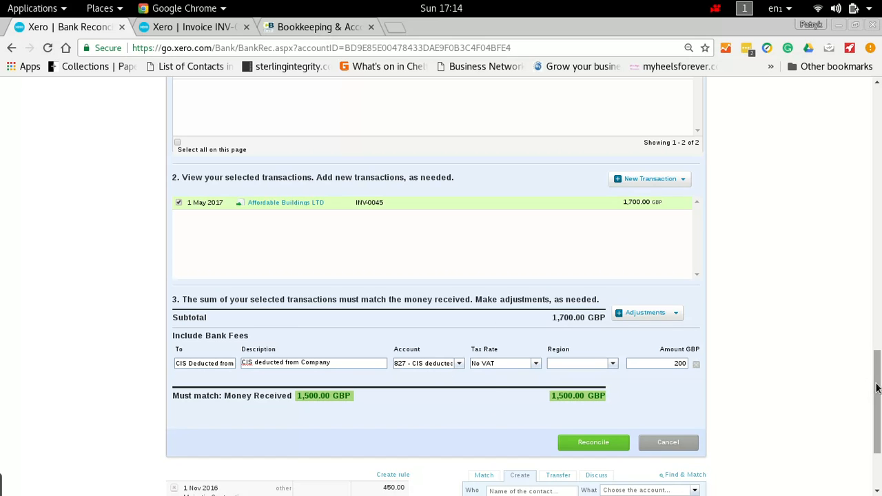
Step: Reconcile the 1,500.00 receipt with invoice INV-0045 and the CIS adjustment
mouse_move(876, 386)
mouse_down()
mouse_move(876, 303)
mouse_move(876, 387)
mouse_up()
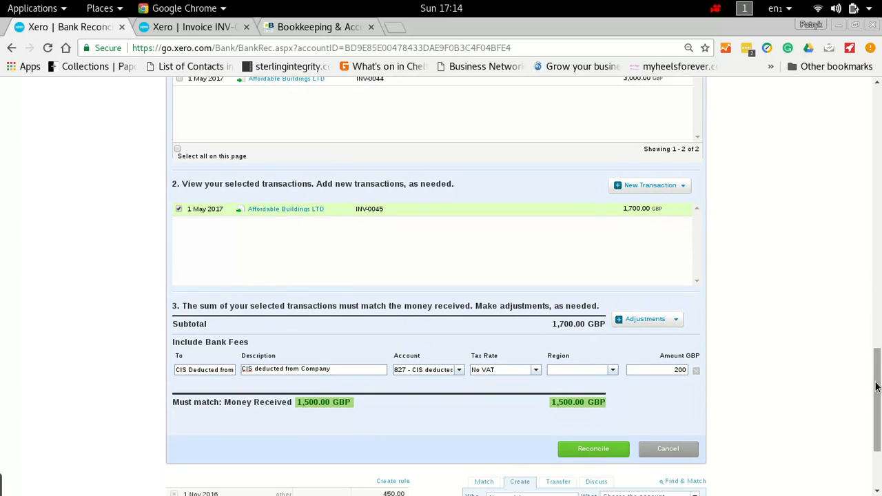
drag(876, 388, 877, 408)
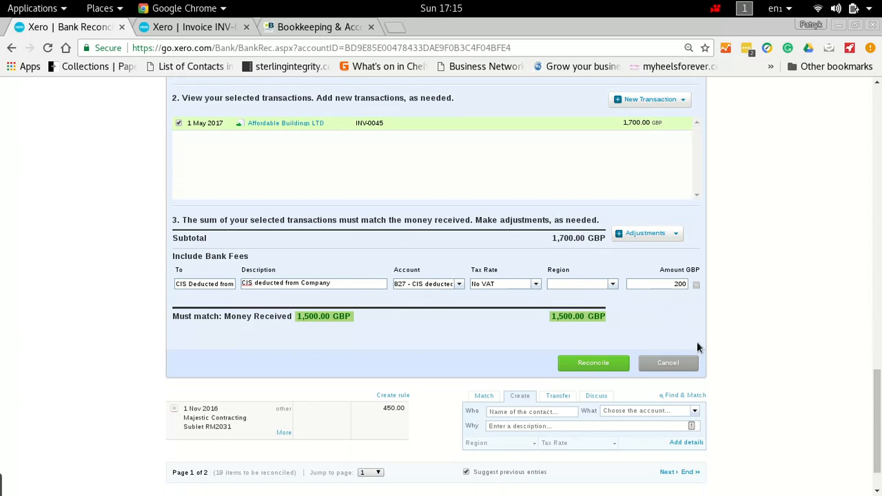
click(609, 361)
click(460, 328)
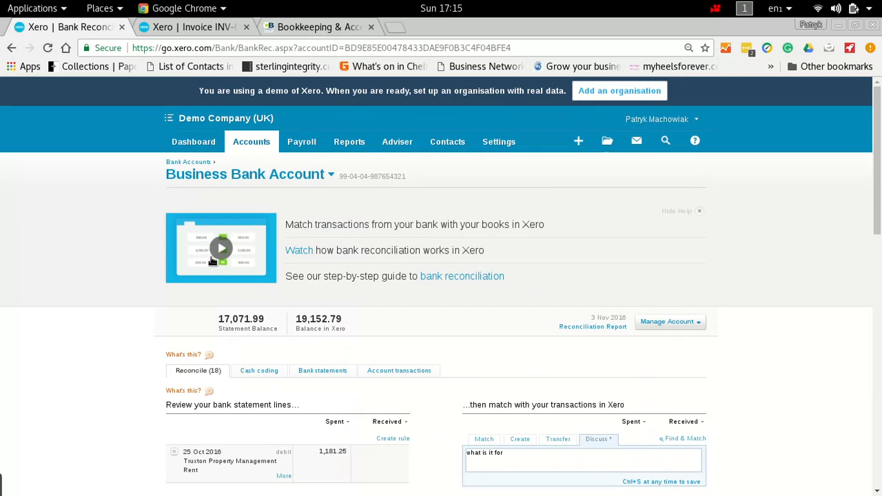
Step: Open the full list of sales invoices and check the paid amount and status of INV-0045
click(253, 142)
click(244, 189)
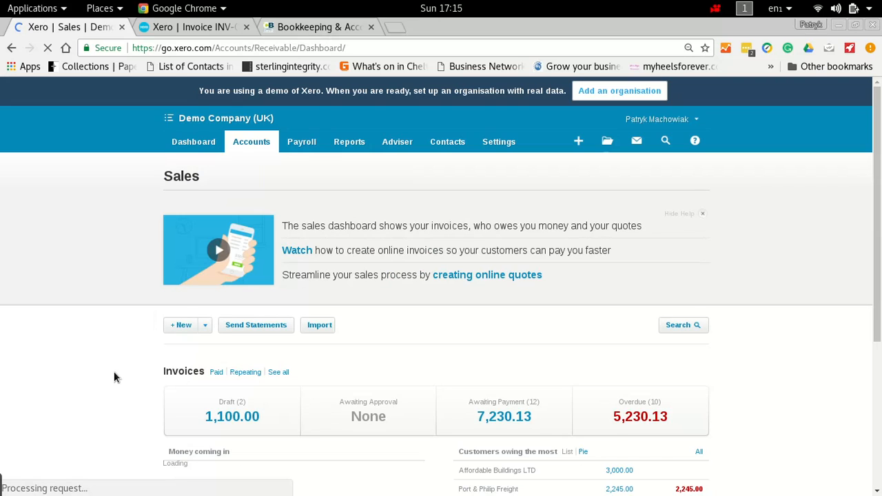
click(287, 374)
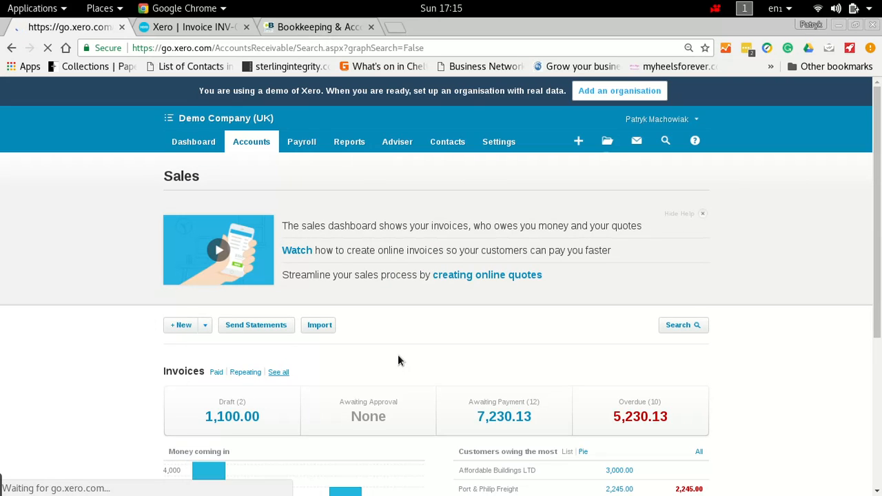
click(827, 280)
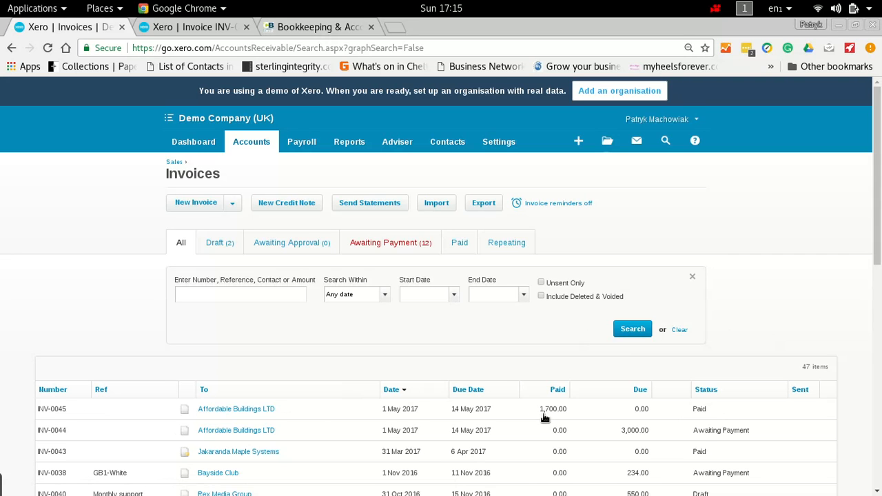
drag(878, 157, 871, 189)
Step: Reopen the Business Bank Account reconciliation from the dashboard and look through the unreconciled statement lines
click(205, 146)
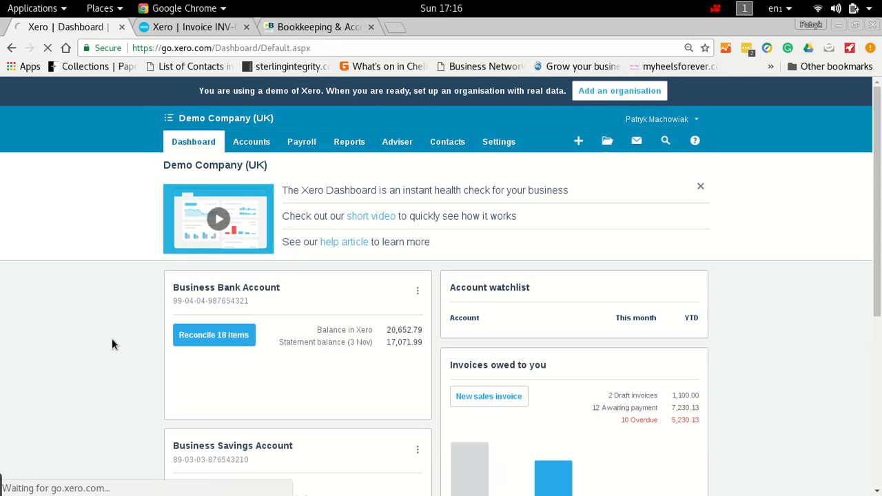
click(196, 341)
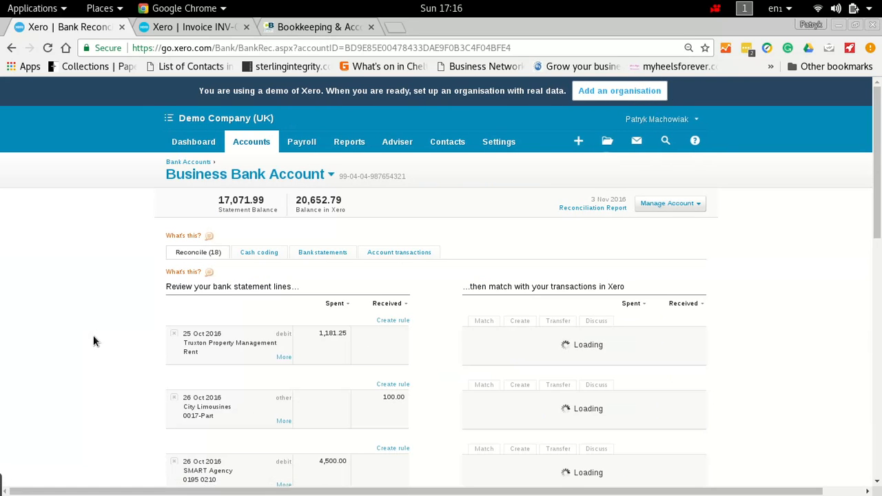
scroll(93, 335, down, 7)
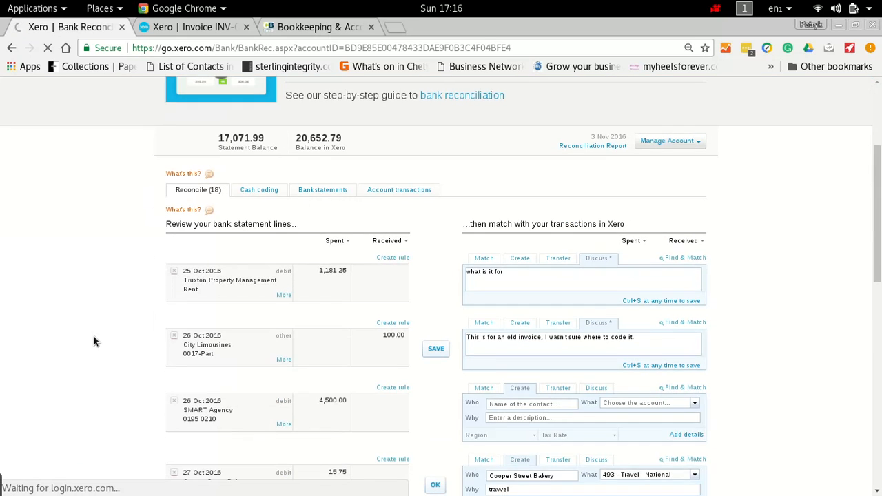
scroll(93, 335, down, 3)
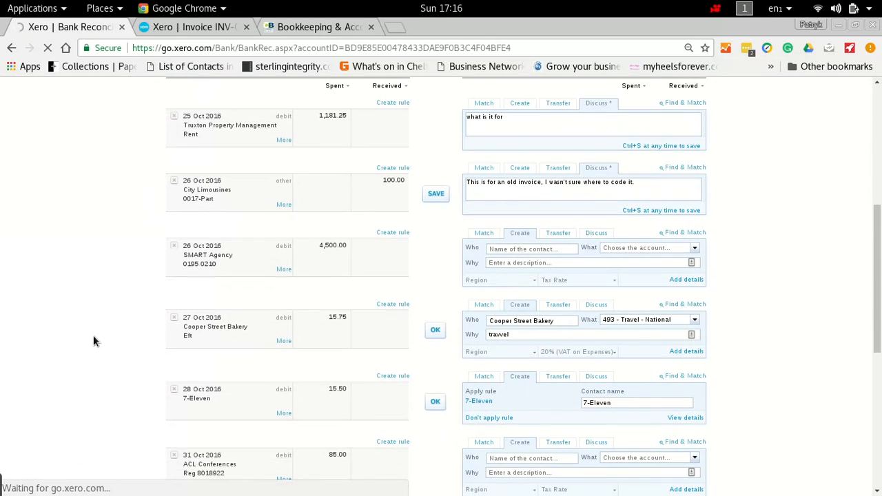
scroll(116, 257, up, 3)
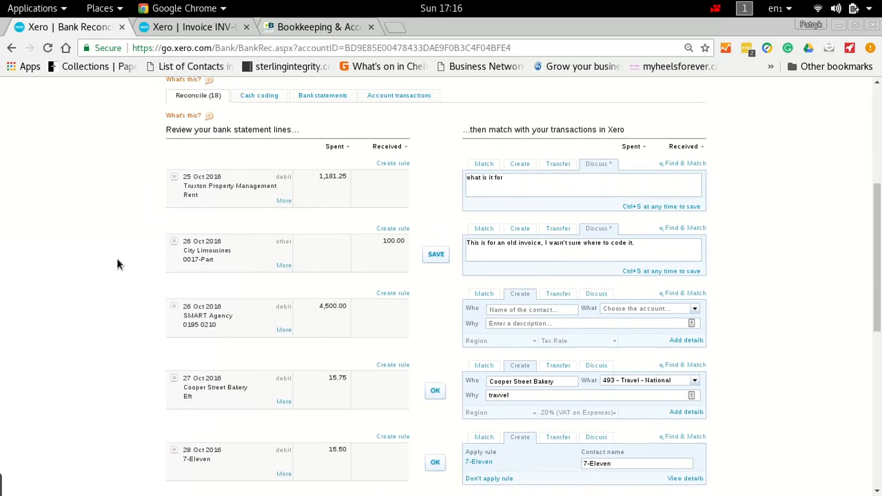
scroll(116, 264, up, 5)
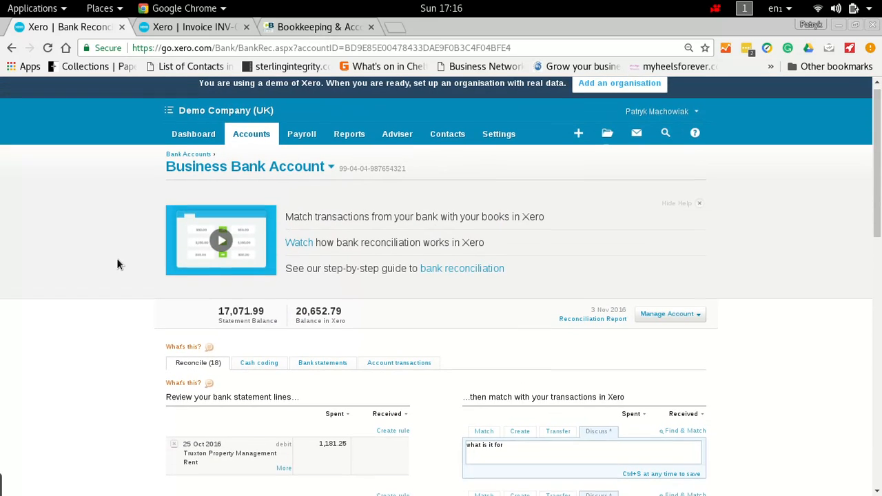
Step: Create a new purchase bill with SMART Agency as the supplier
click(252, 146)
click(254, 211)
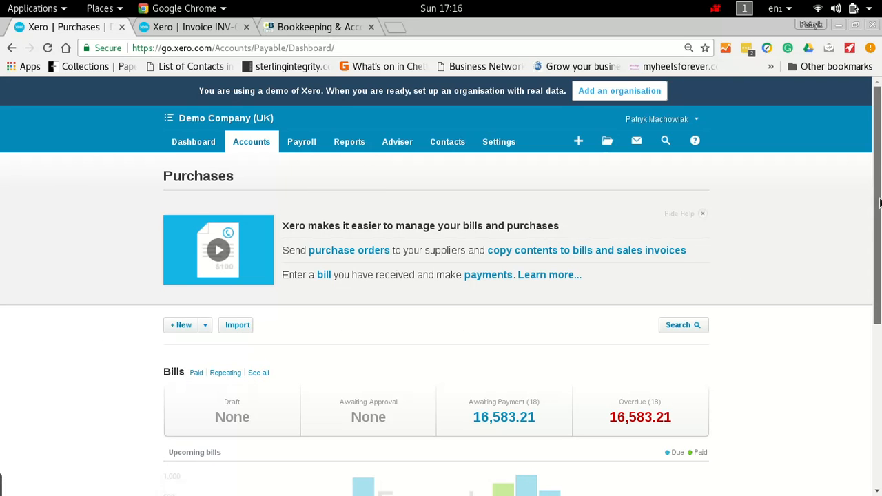
drag(877, 201, 870, 288)
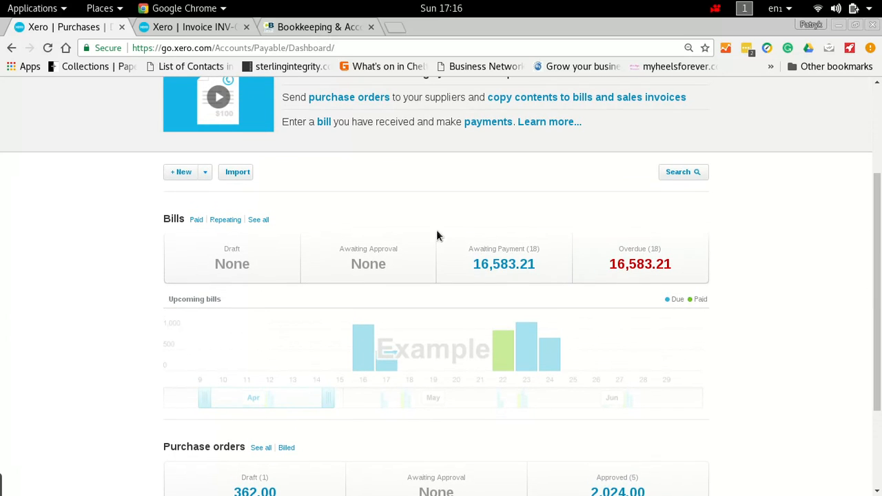
click(181, 172)
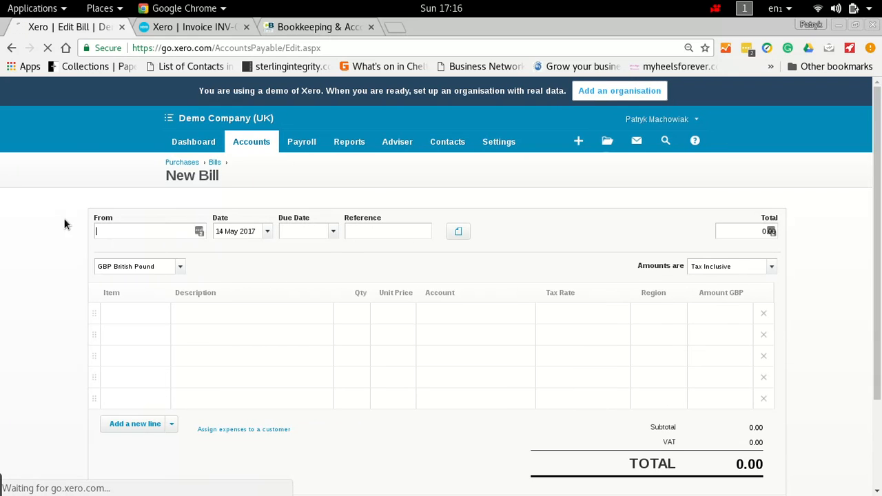
text(smart)
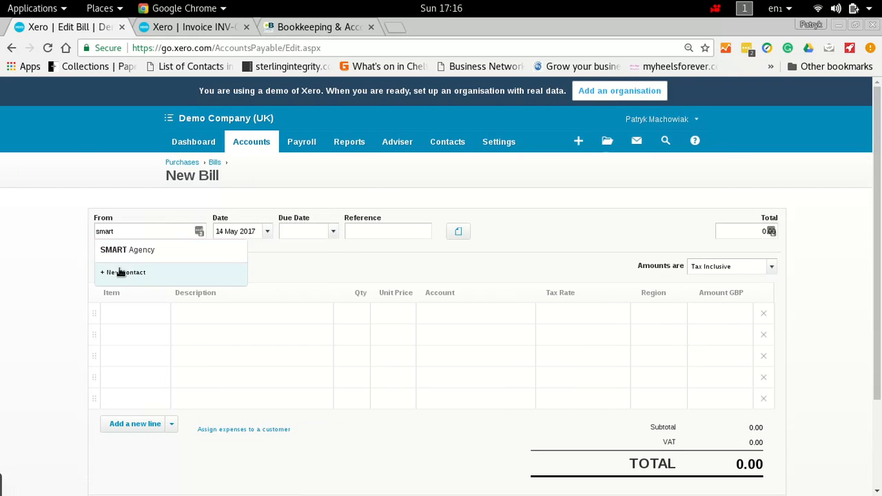
click(141, 259)
key(Tab)
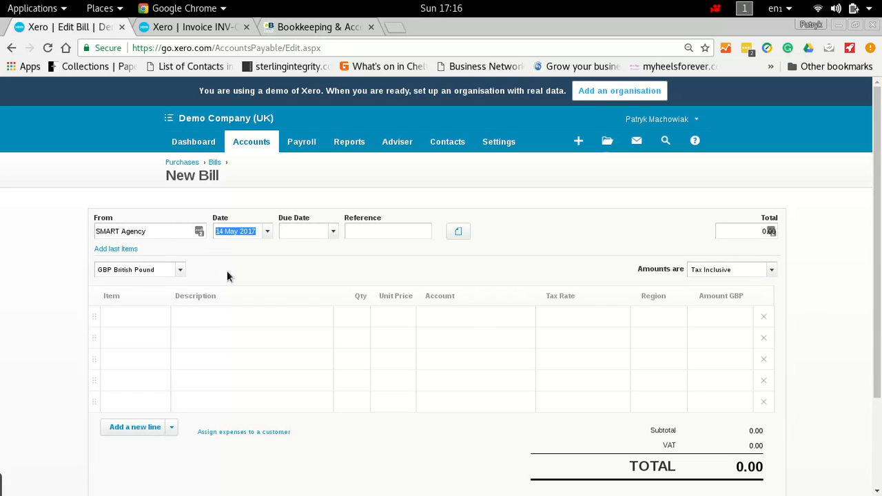
Step: Set the bill date to 1 May 2017, the due date to 14 May 2017 and the reference to 521
text(01/05/2017)
key(Tab)
text(14/05/2017)
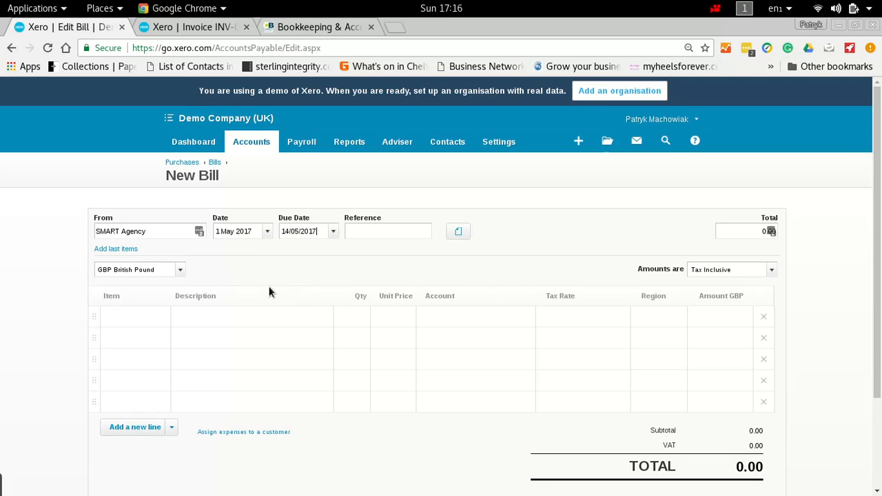
key(Tab)
text(521)
key(Tab)
key(Tab)
key(Tab)
key(Tab)
key(Tab)
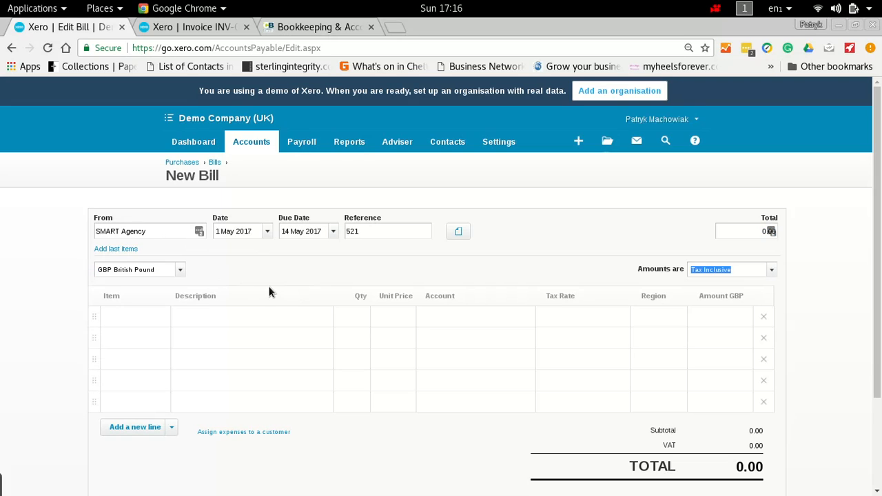
Step: Enter the first bill line with description Labour, quantity 1 and unit price 1,000
text(Labour)
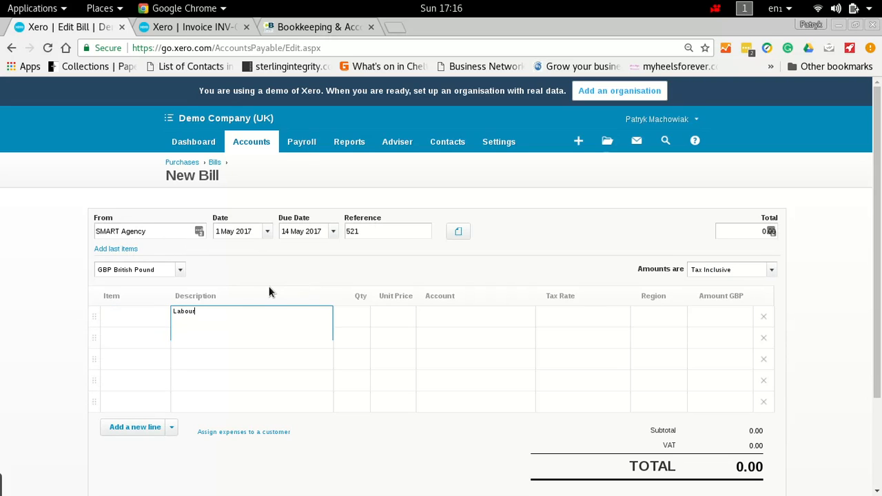
key(Tab)
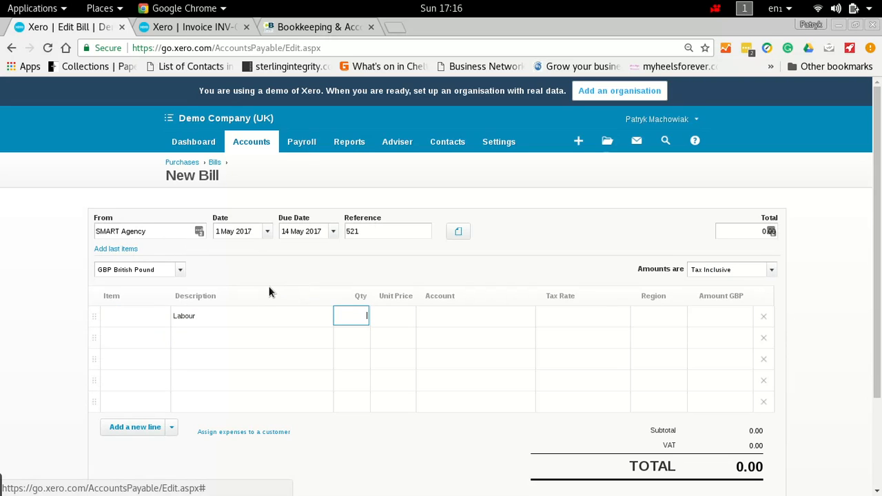
text(1)
key(Tab)
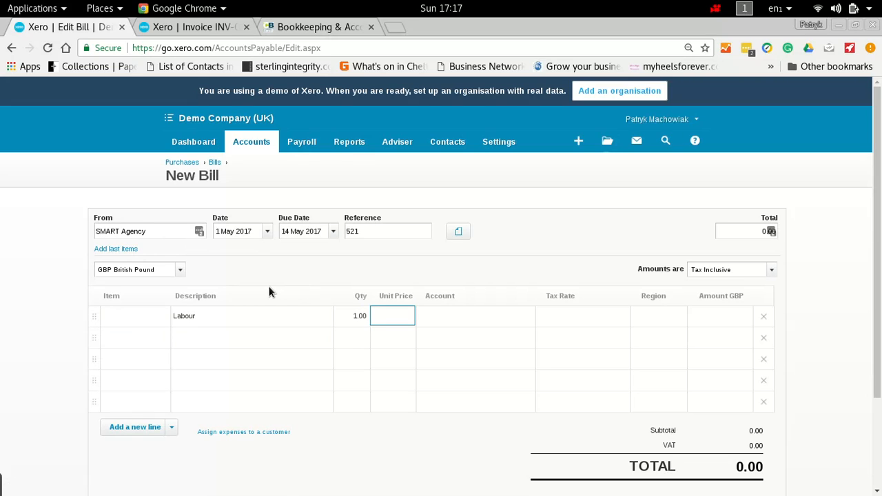
text(1000)
key(Tab)
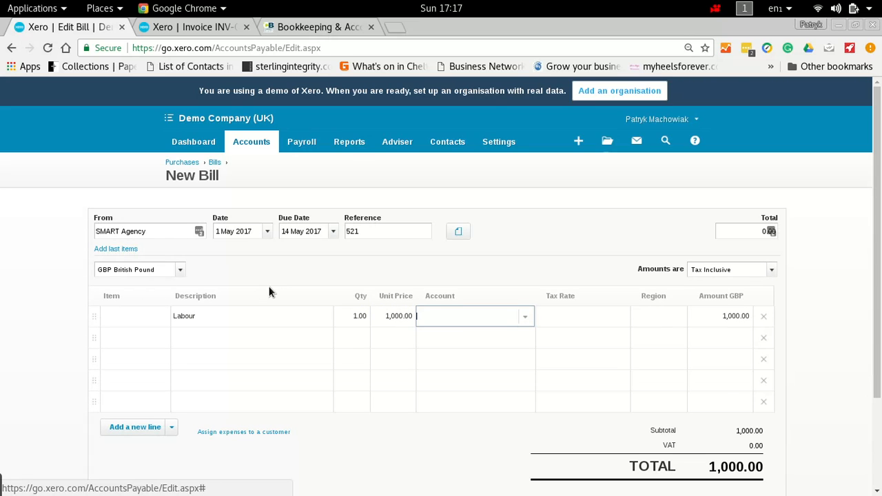
text(sub)
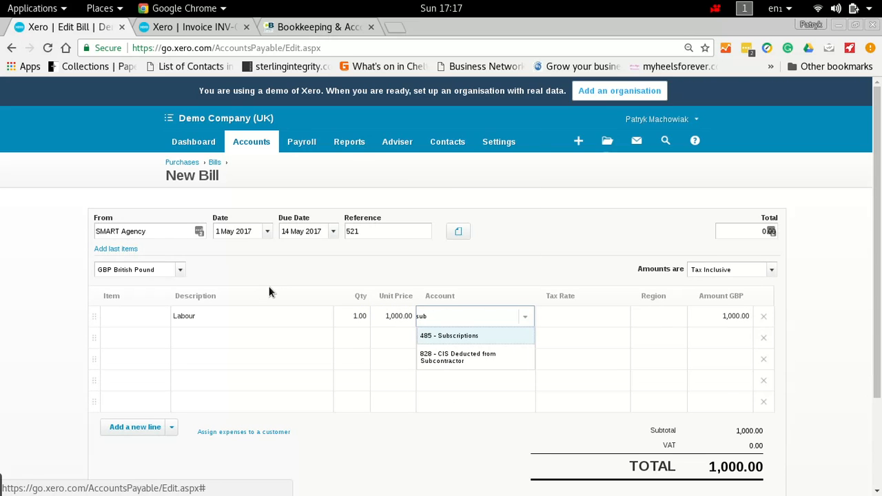
key(BackSpace)
key(BackSpace)
key(BackSpace)
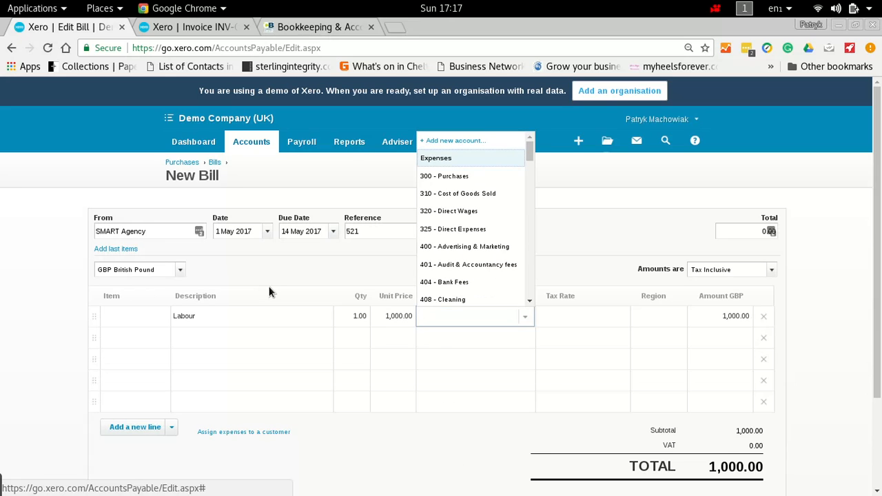
Step: Assign account 310 - Cost of Goods Sold and the No VAT tax rate to the Labour line
text(cos)
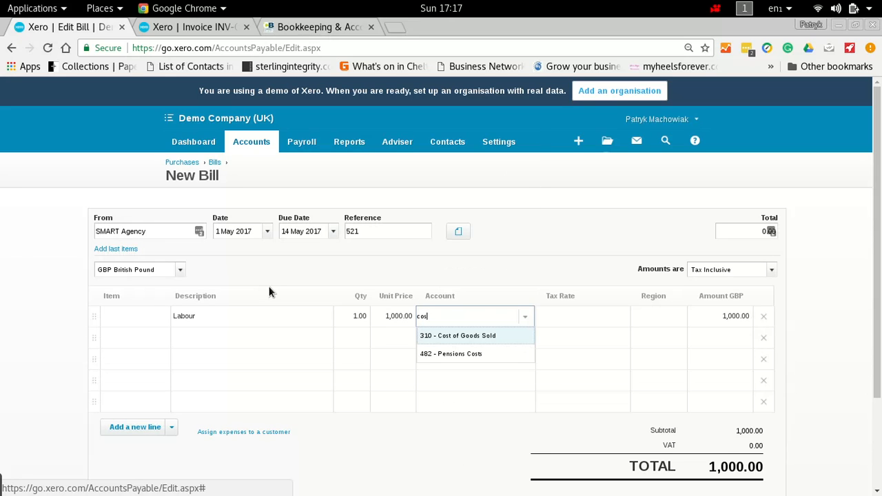
key(Tab)
text(no)
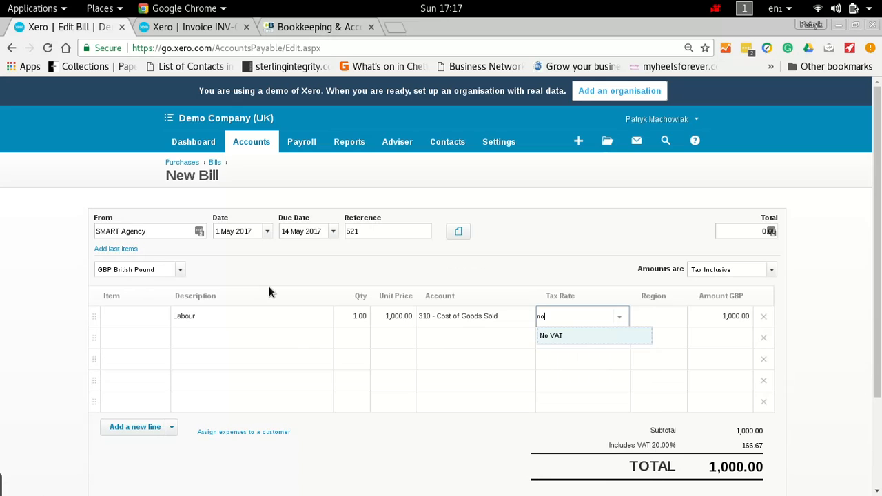
key(Tab)
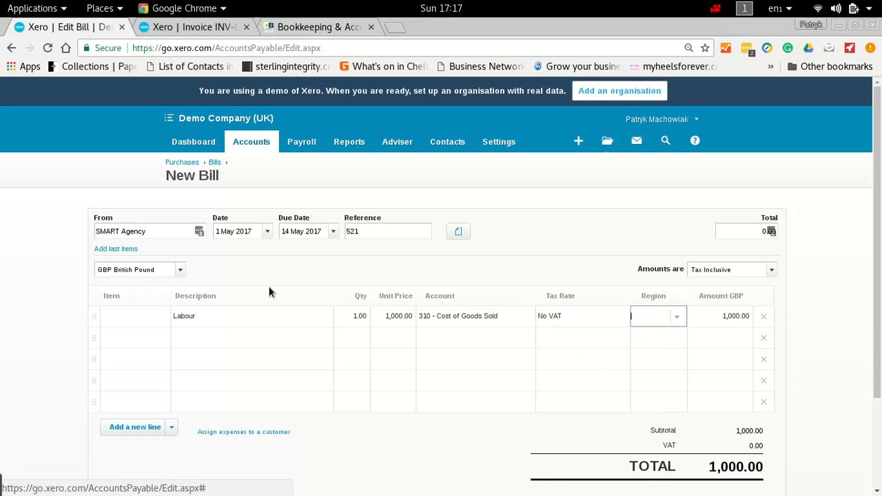
Step: Try a labour account for the Labour line and reselect 310 - Cost of Goods Sold with No VAT
click(460, 318)
key(BackSpace)
text(lab)
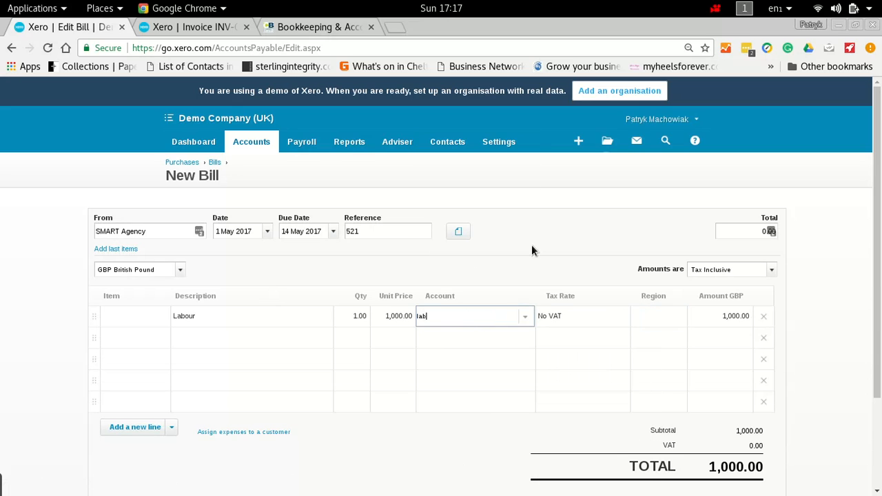
key(BackSpace)
key(BackSpace)
key(BackSpace)
text(cost)
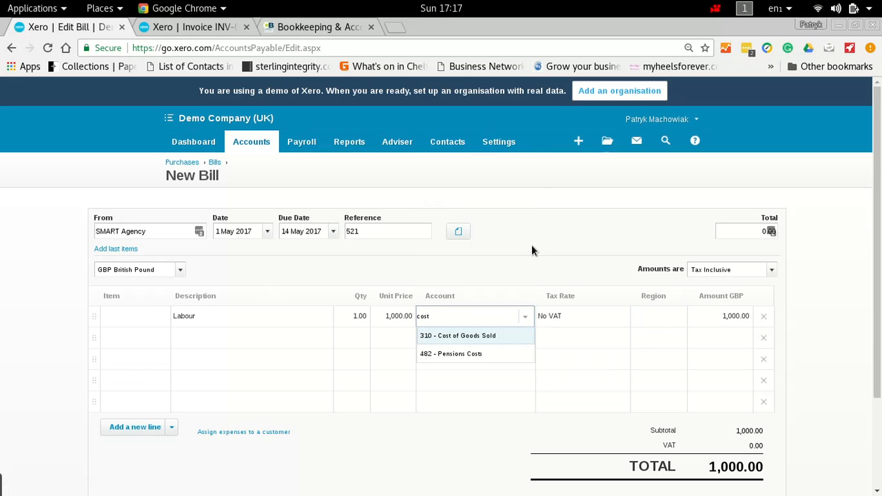
key(Tab)
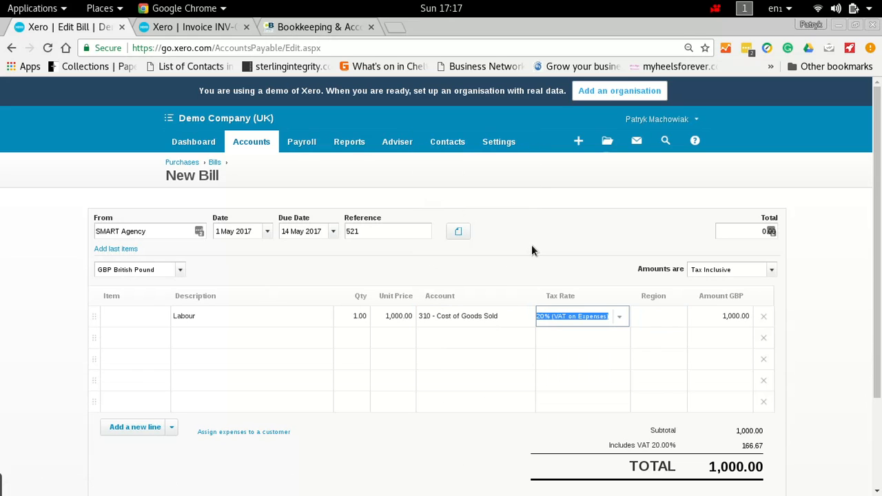
text(nov)
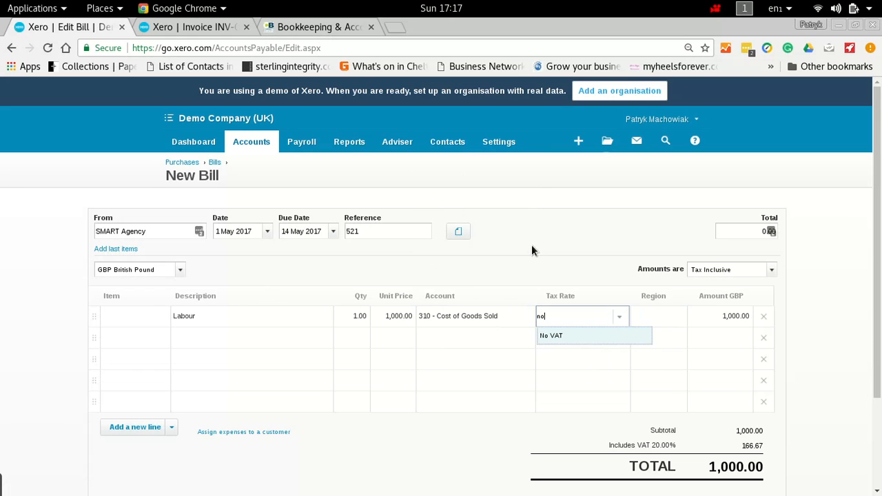
key(Tab)
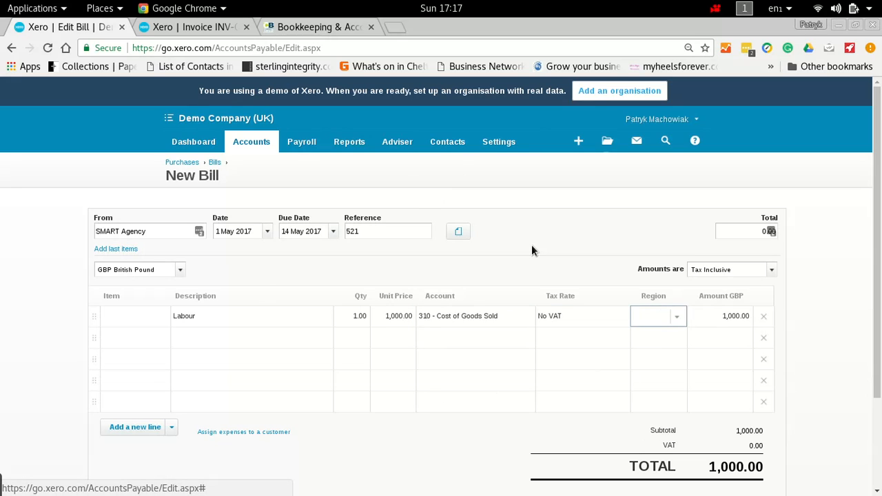
Step: Add a second bill line with description materials, quantity 1 and unit price 3,700
key(Tab)
key(Tab)
text(materi)
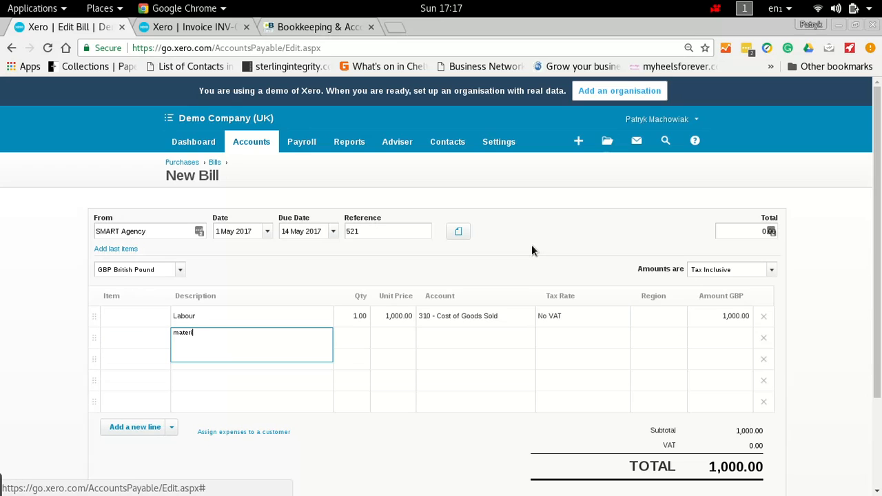
text(als)
key(Tab)
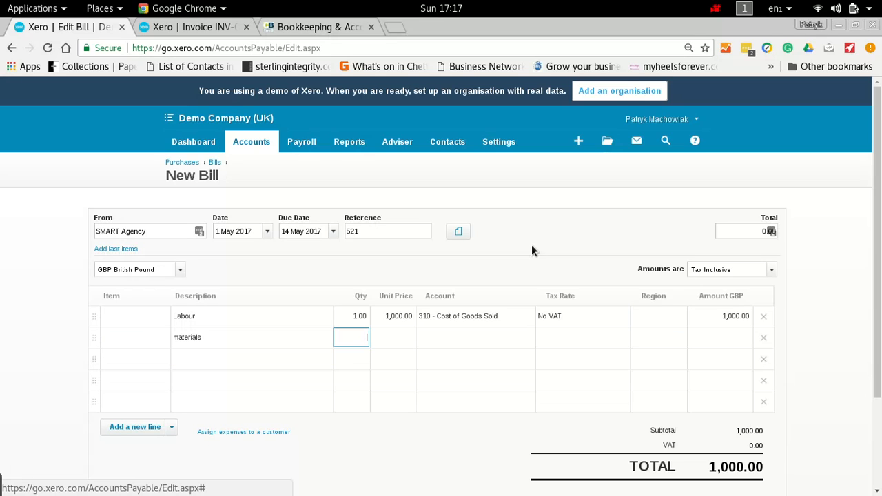
key(Tab)
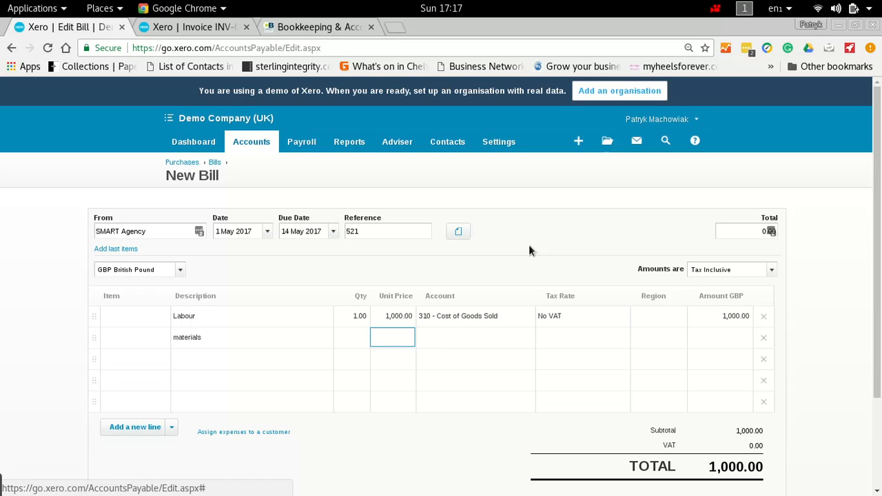
click(352, 341)
text(1)
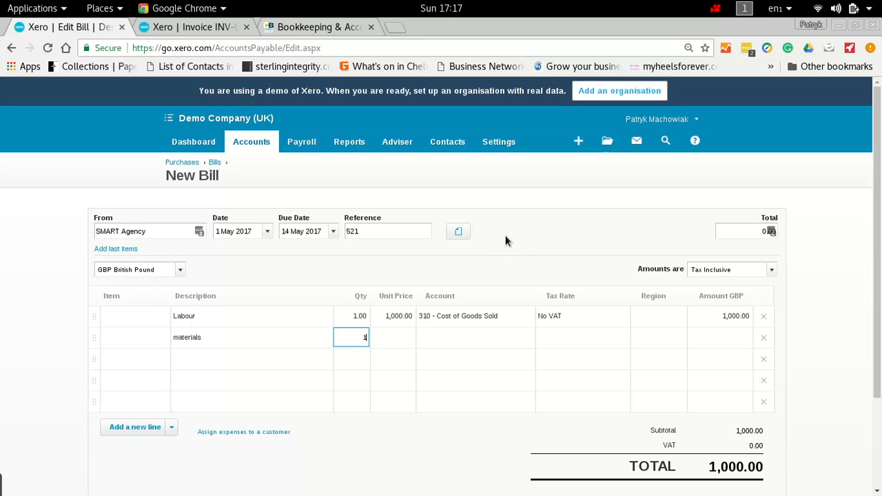
key(Tab)
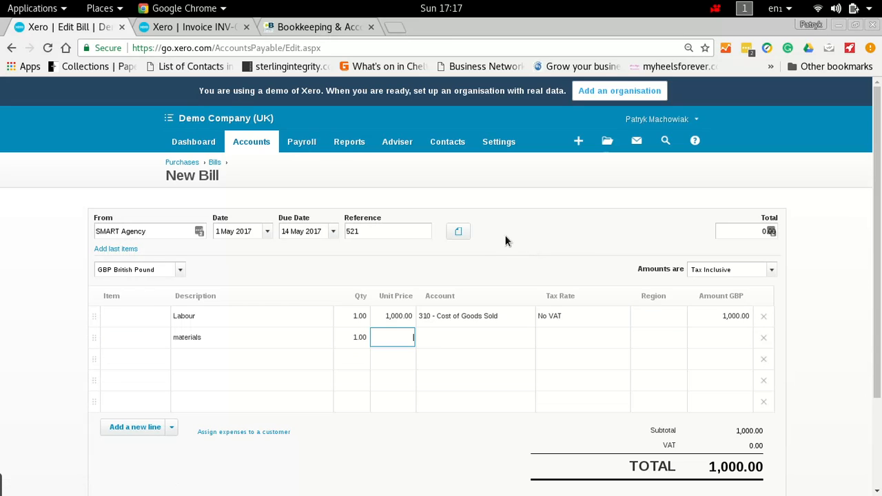
text(3700)
key(Tab)
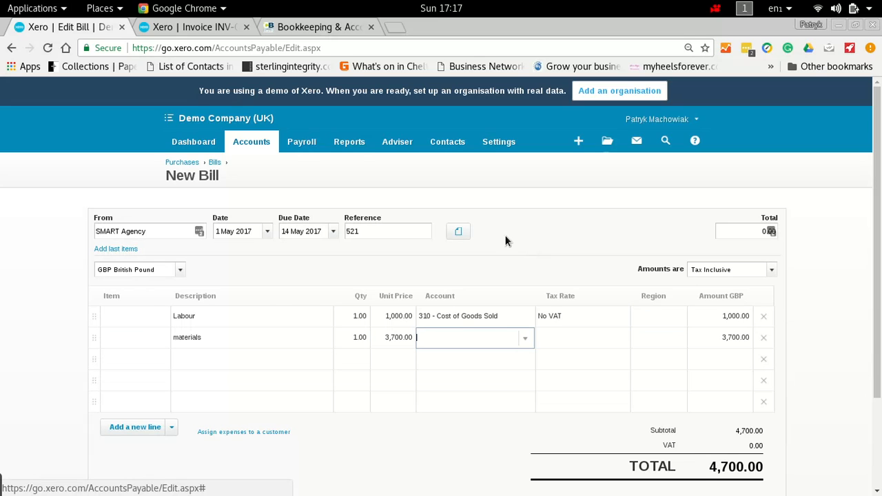
Step: Code the materials line to 310 - Cost of Goods Sold with No VAT and approve the bill
text(cost)
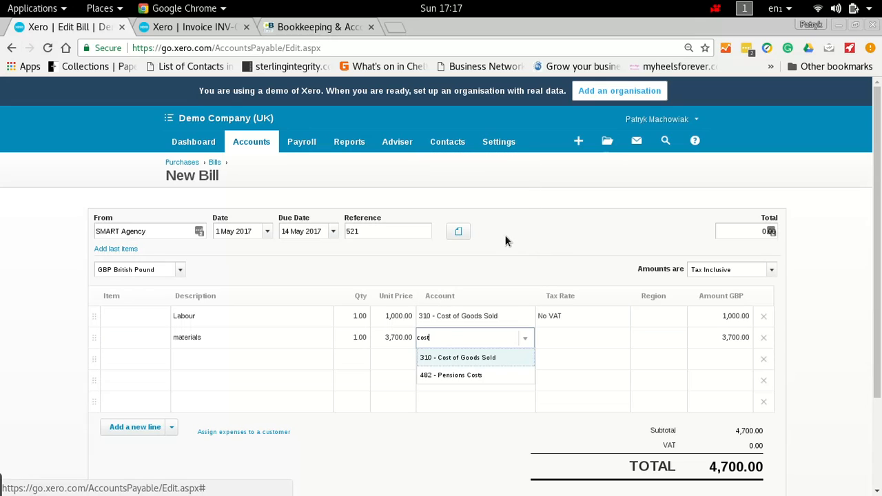
key(Tab)
text(no)
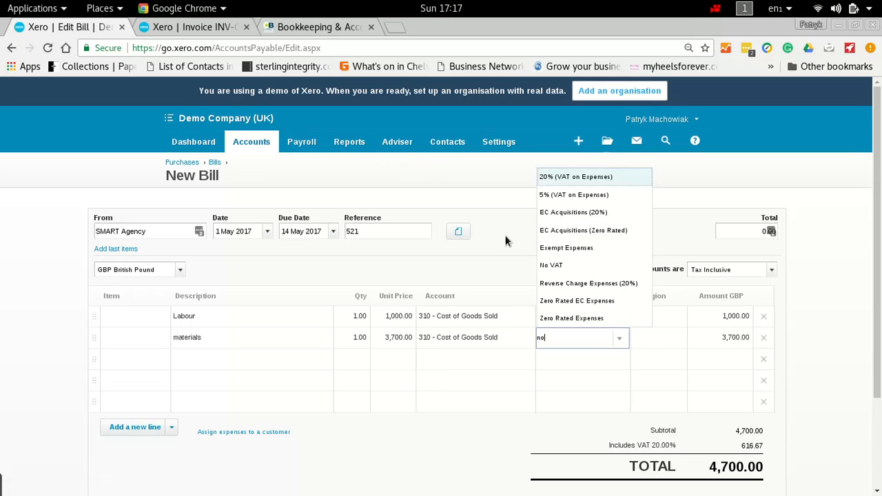
key(Tab)
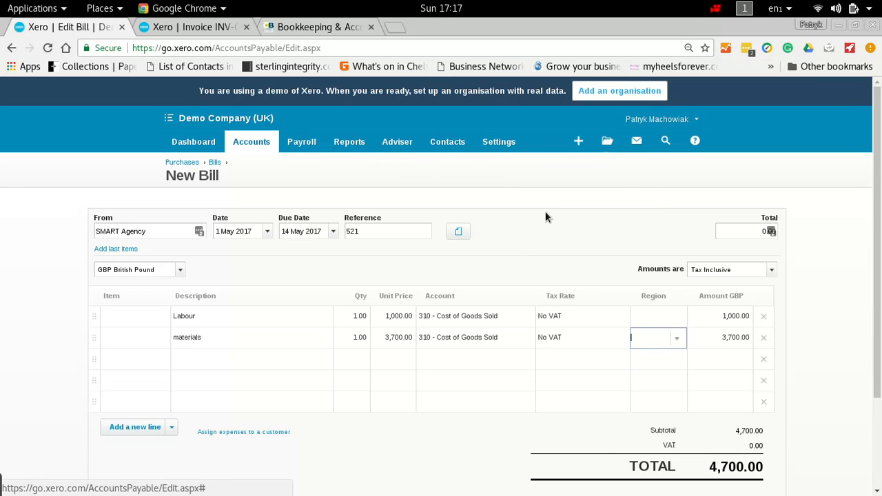
scroll(578, 271, down, 3)
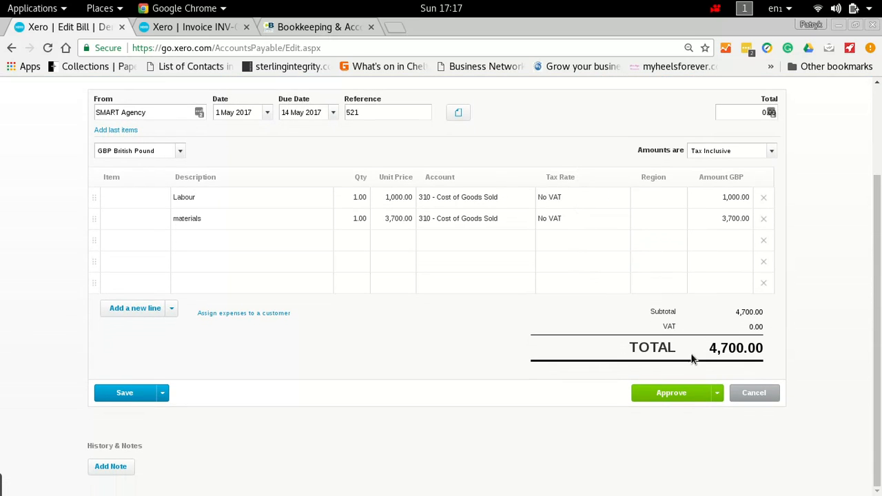
click(682, 403)
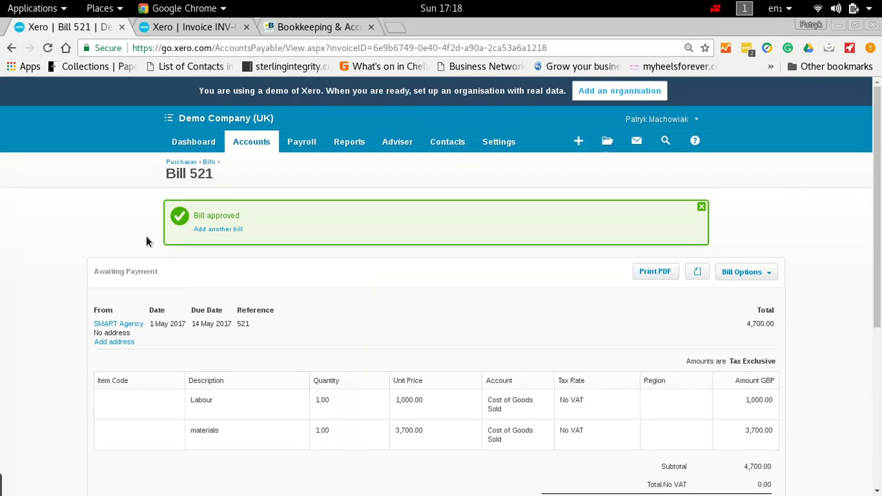
Step: Return to the Business Bank Account reconciliation and open transaction matching for the 4,500.00 SMART Agency payment
click(193, 142)
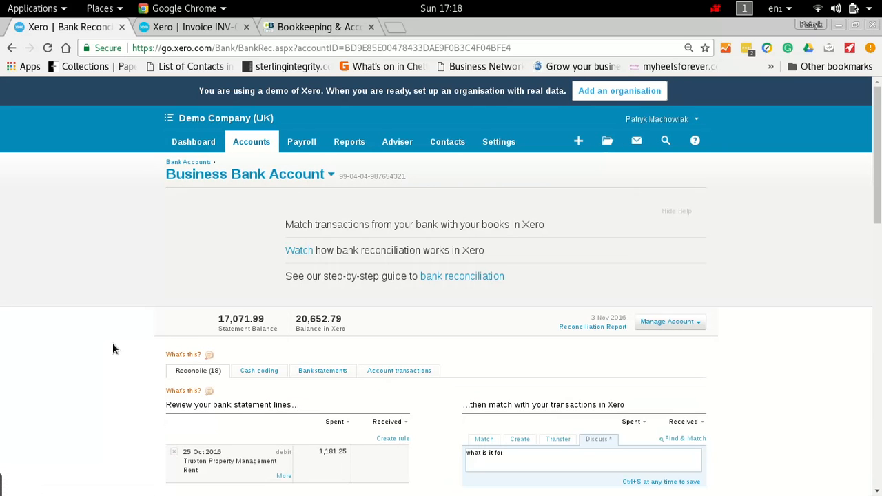
scroll(112, 342, down, 5)
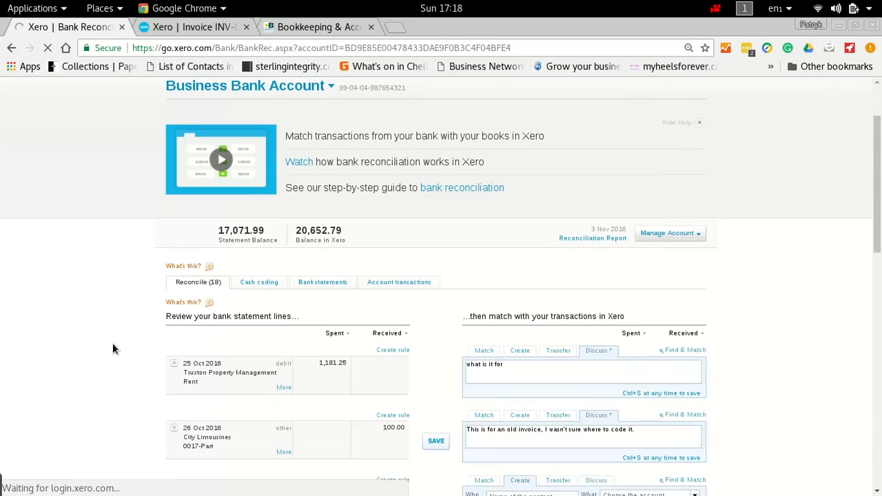
scroll(112, 343, down, 3)
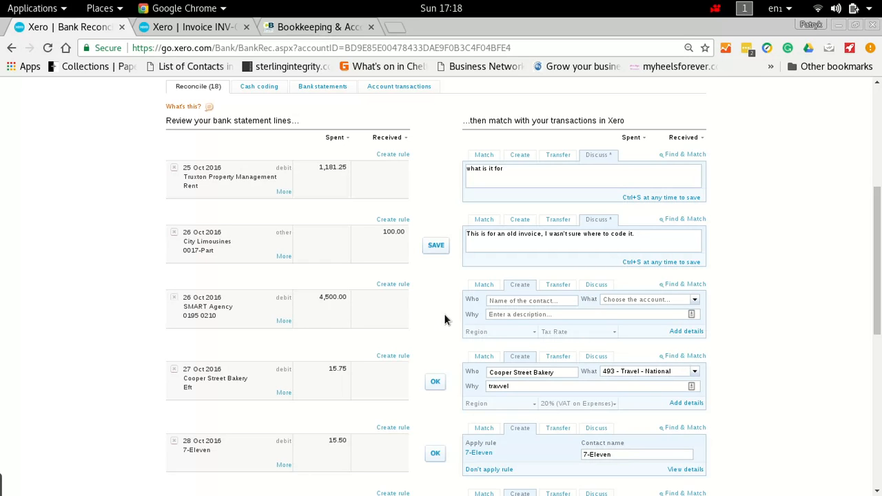
scroll(444, 312, down, 2)
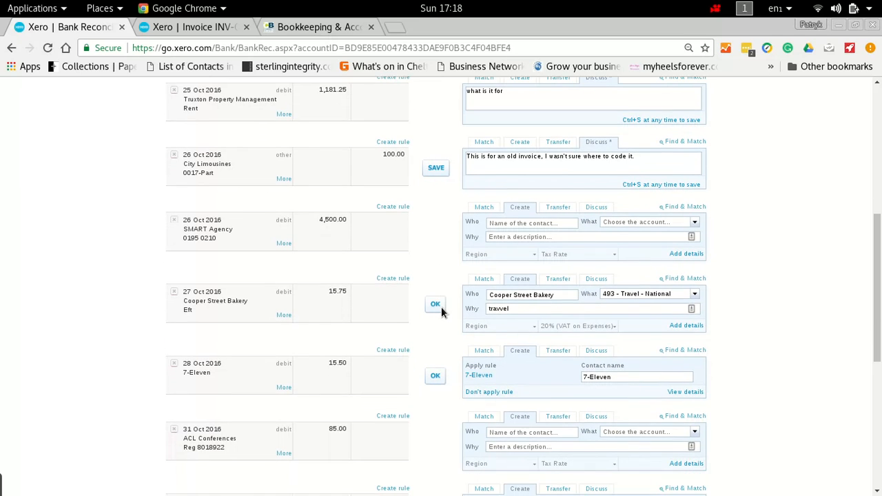
click(483, 208)
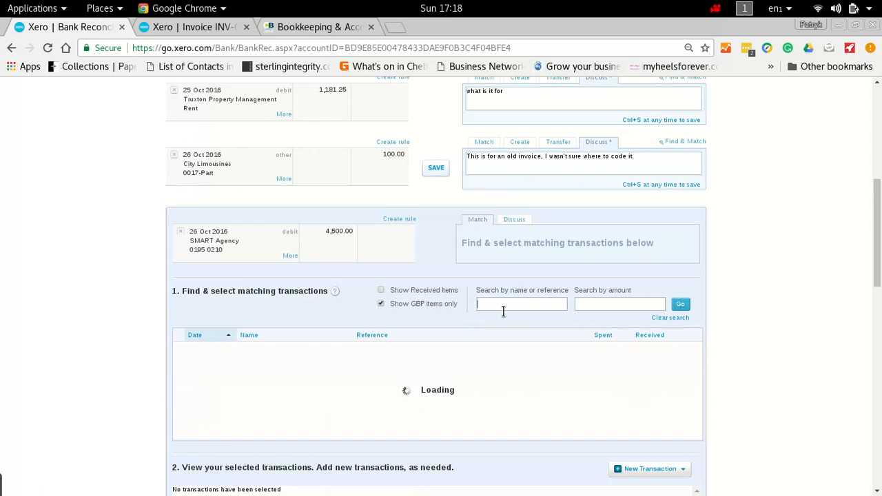
Step: Search the matching transactions for "smart" and open SMART Agency bill 521 in a new tab
text(smart)
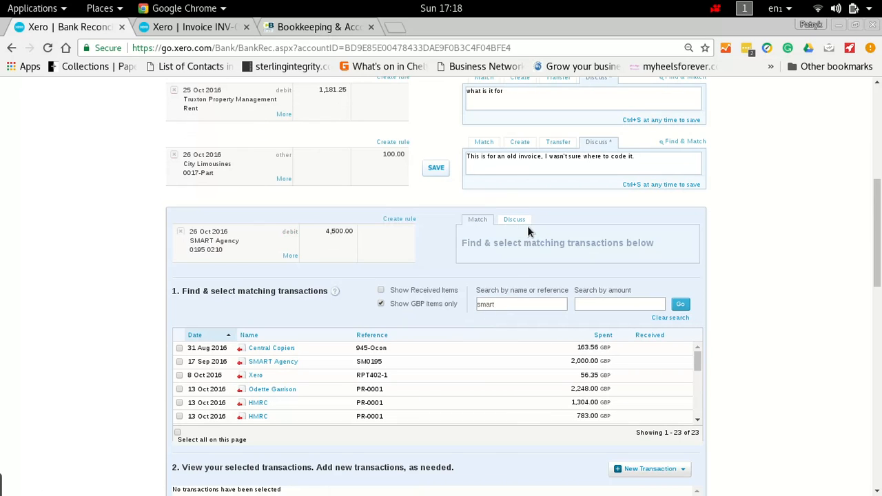
key(Return)
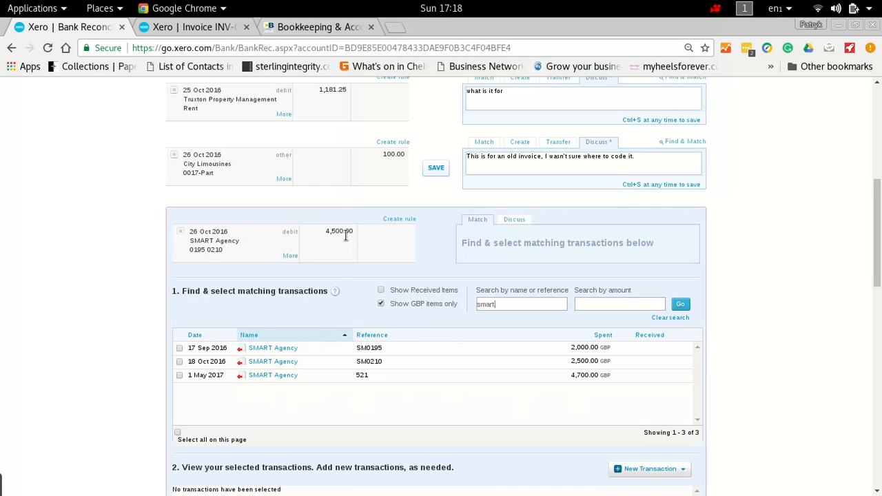
right_click(275, 376)
click(357, 221)
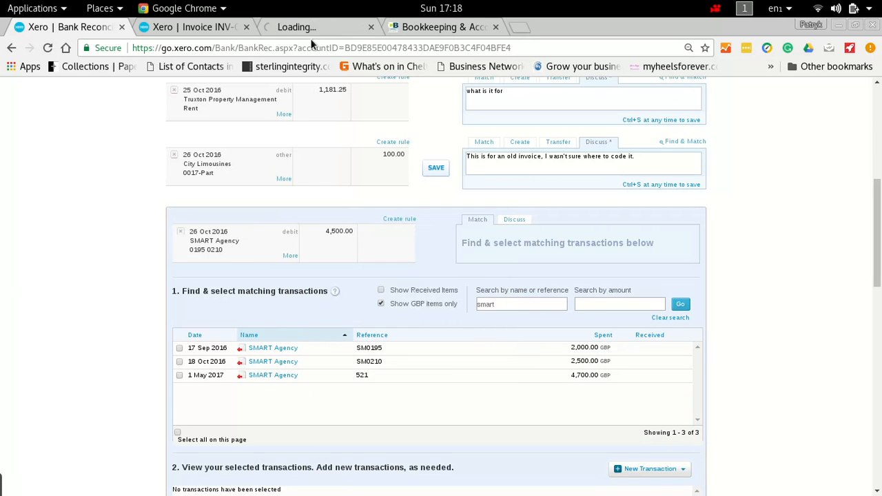
Step: Close the leftover invoice tab and review the labour and materials lines on SMART Agency bill 521
click(232, 27)
click(225, 28)
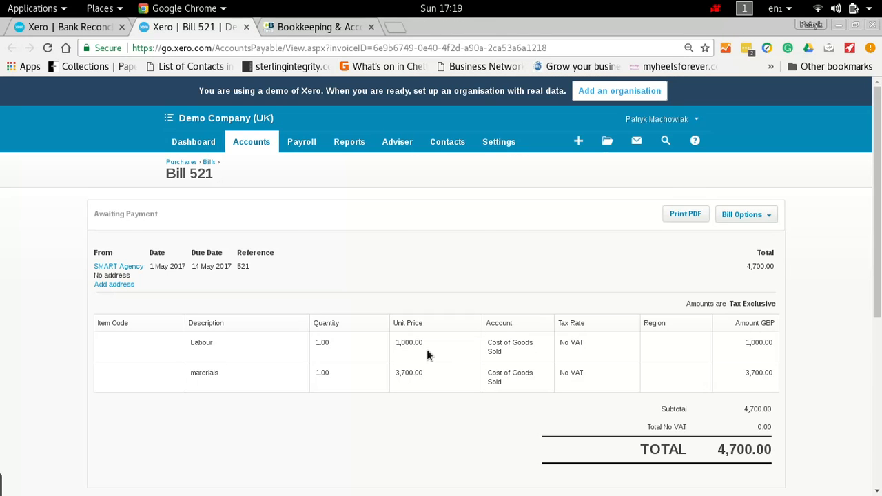
scroll(426, 350, down, 4)
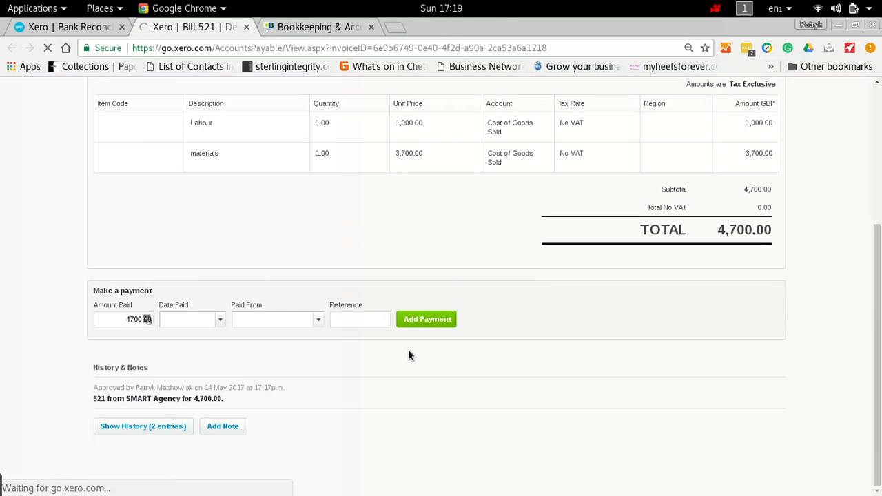
scroll(429, 248, up, 3)
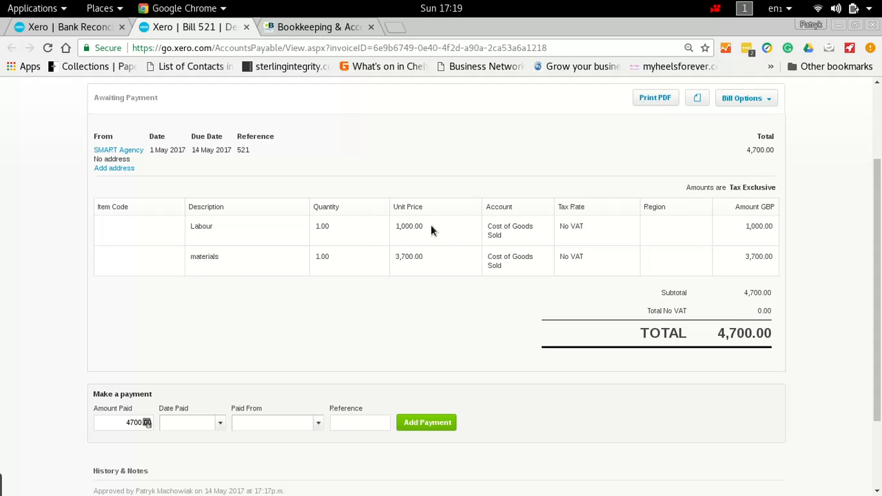
Step: In the bank reconciliation, select bill 521 as the match for the 4,500.00 SMART Agency payment and add a Bank Fee adjustment
click(66, 27)
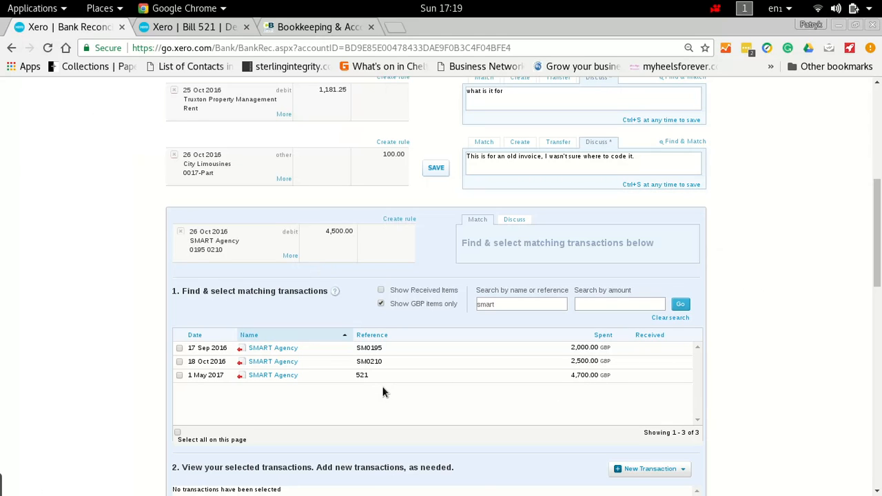
click(179, 376)
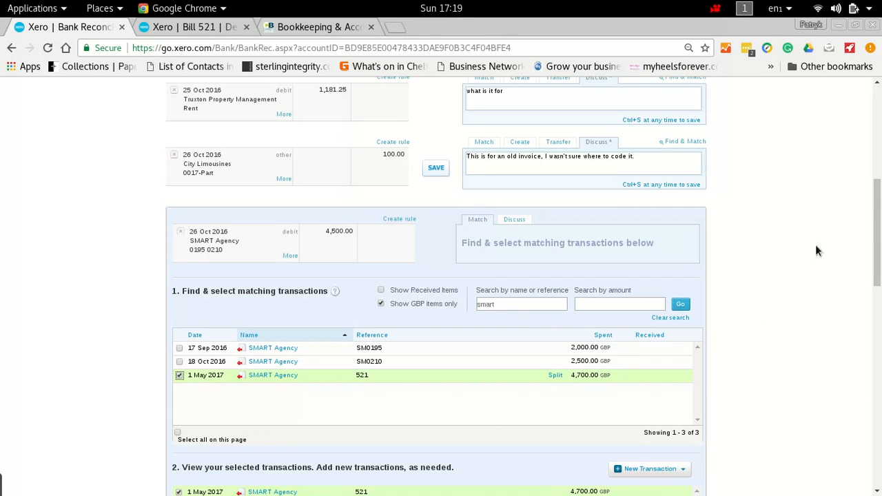
drag(877, 216, 880, 290)
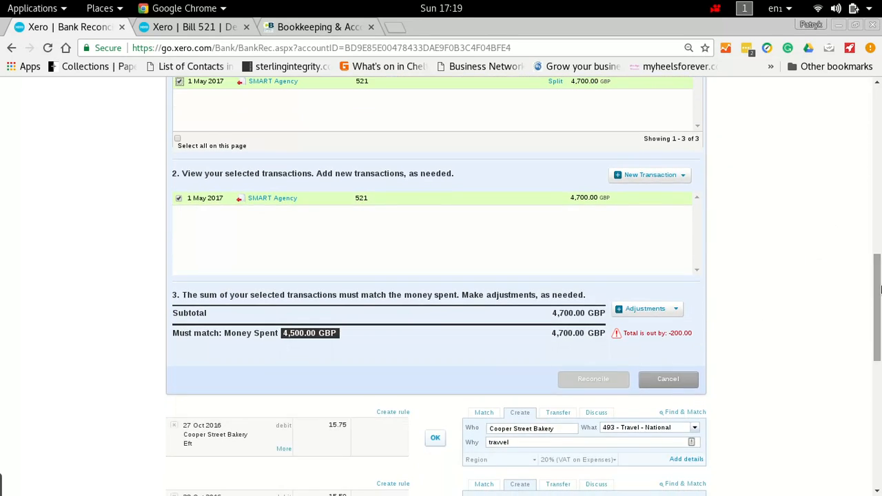
click(672, 316)
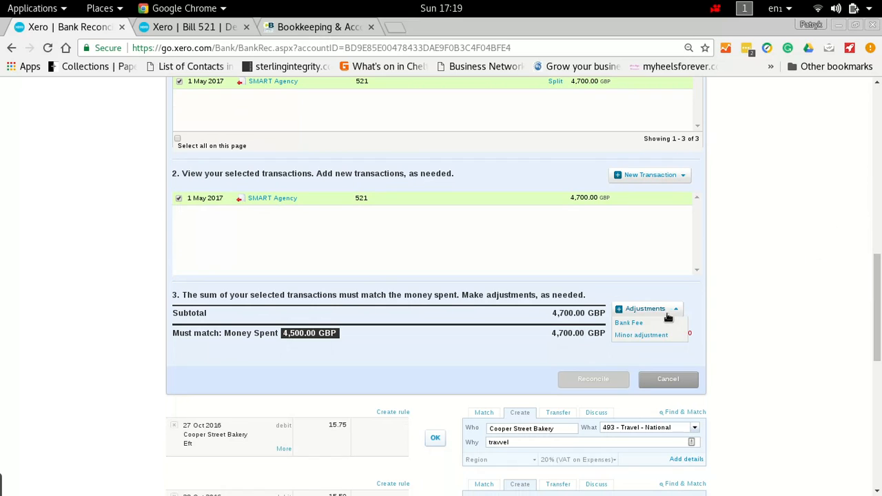
click(644, 322)
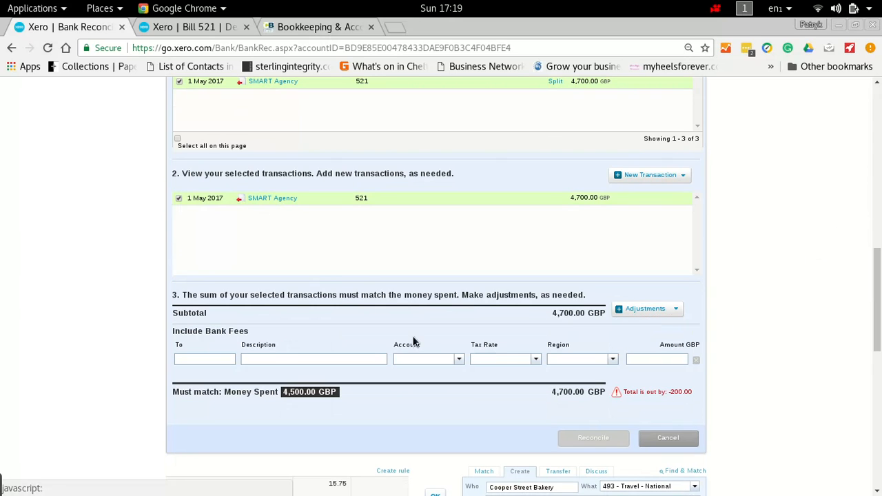
Step: Set the bank fee's payee to CIS Deducted from Subcontractor
click(211, 359)
text(Cis)
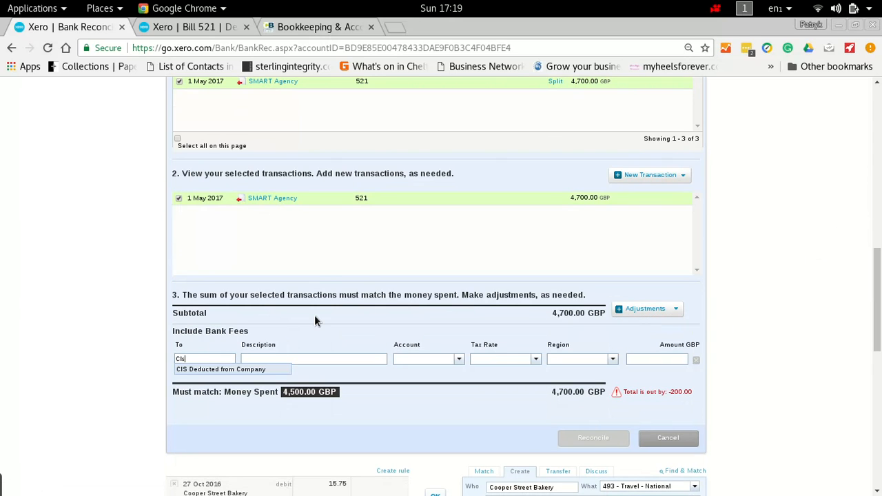
key(BackSpace)
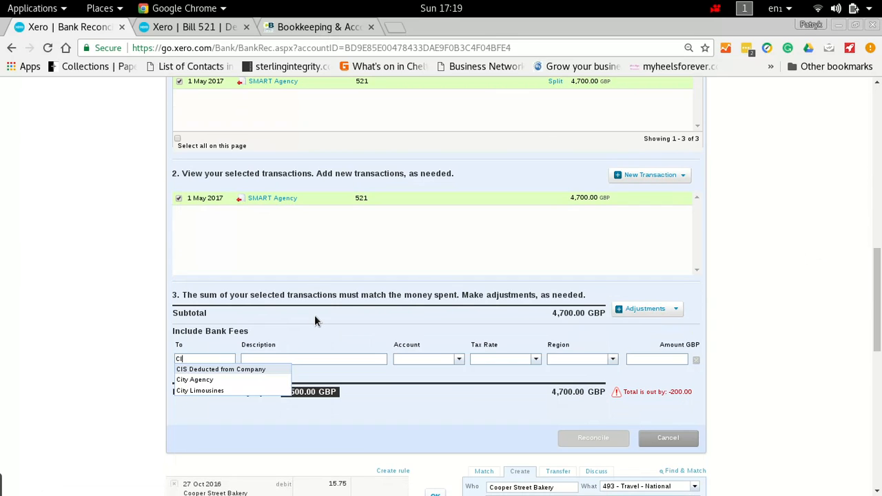
text(S Ded)
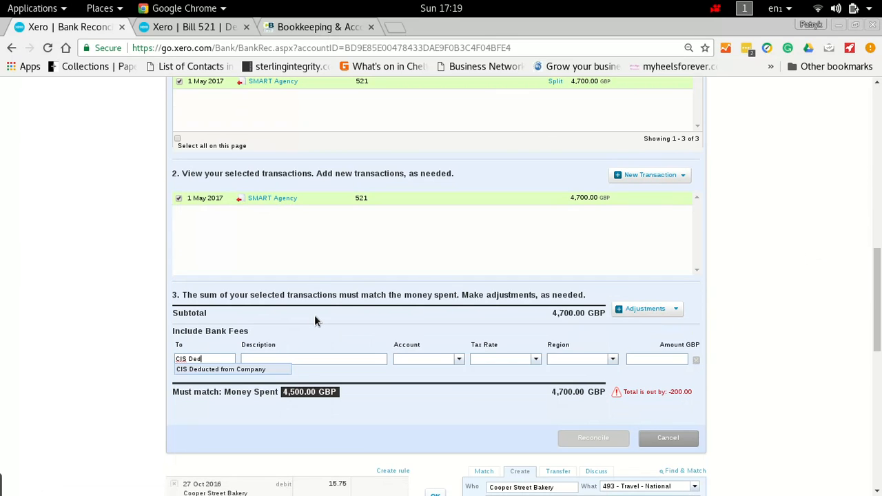
text(ucted from Subcontractor)
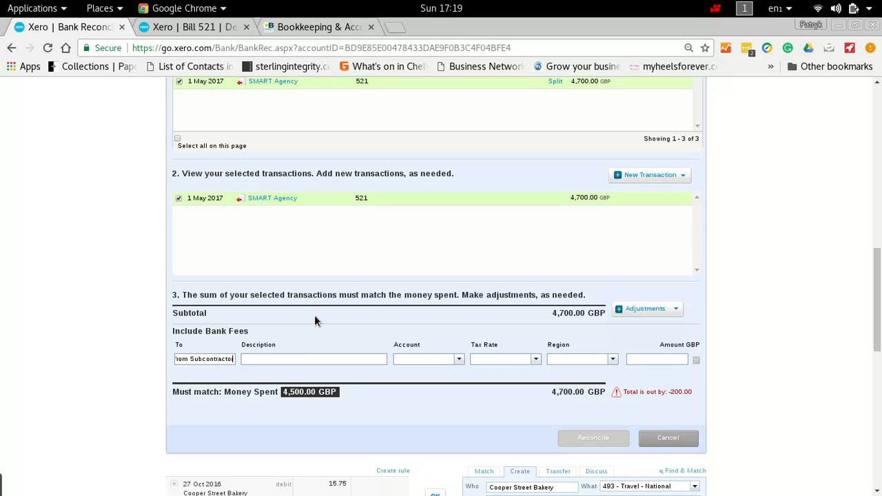
Step: Describe the bank fee as "CIS Tax deducted from subcontractor" and code it to account 828 - CIS Deducted from Subcontractor
key(Tab)
text(CIS Tax deducted from subcontrac)
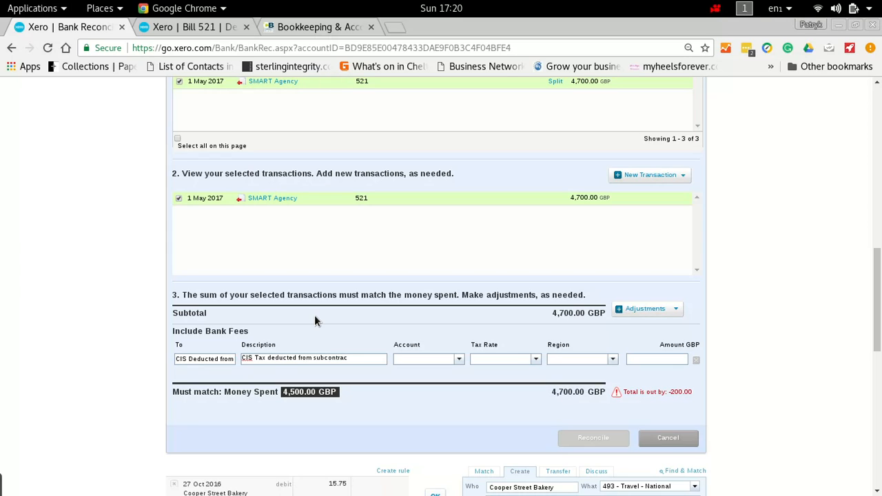
text(tor)
text(cis)
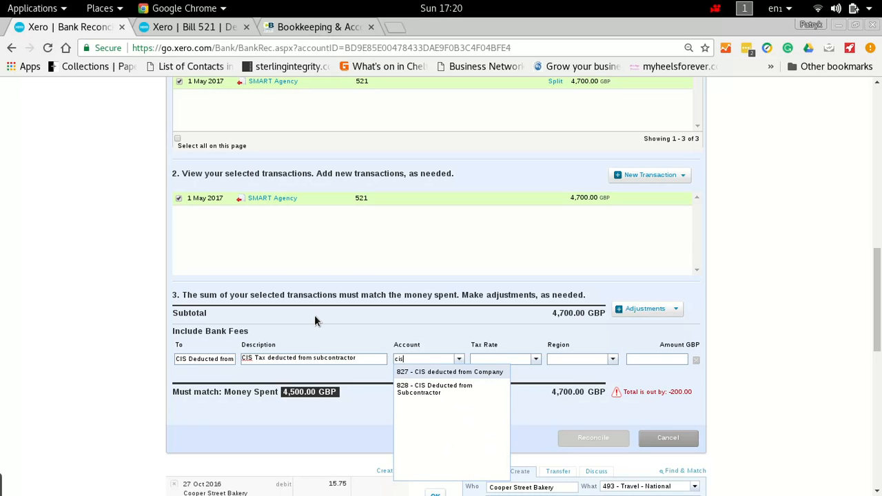
click(415, 387)
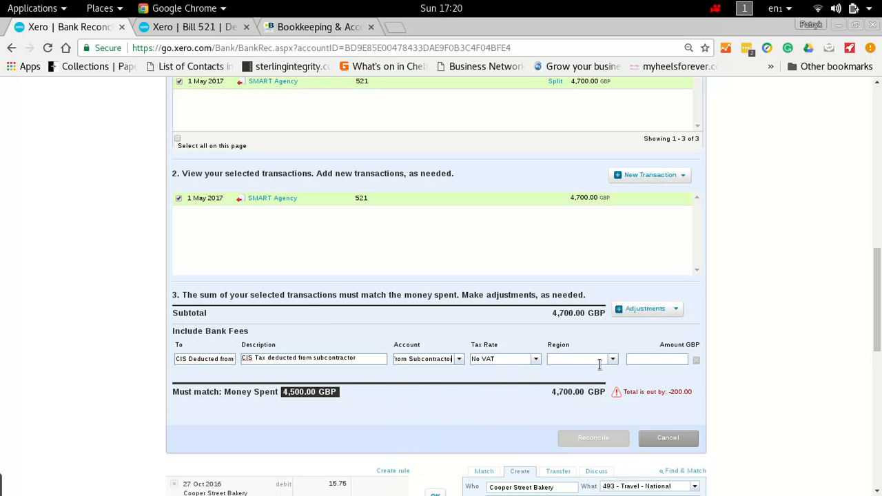
Step: Set the bank fee amount to -200 and reconcile the SMART Agency payment, accepting the date warning
click(669, 362)
text(200)
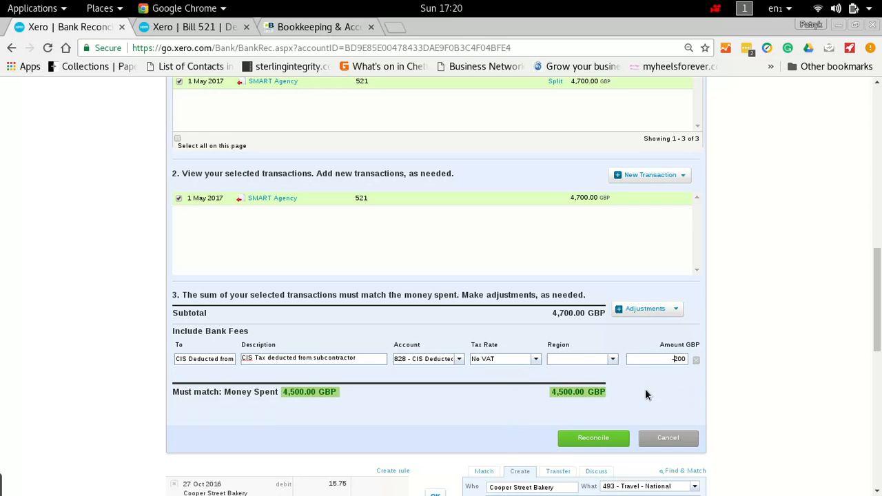
click(577, 441)
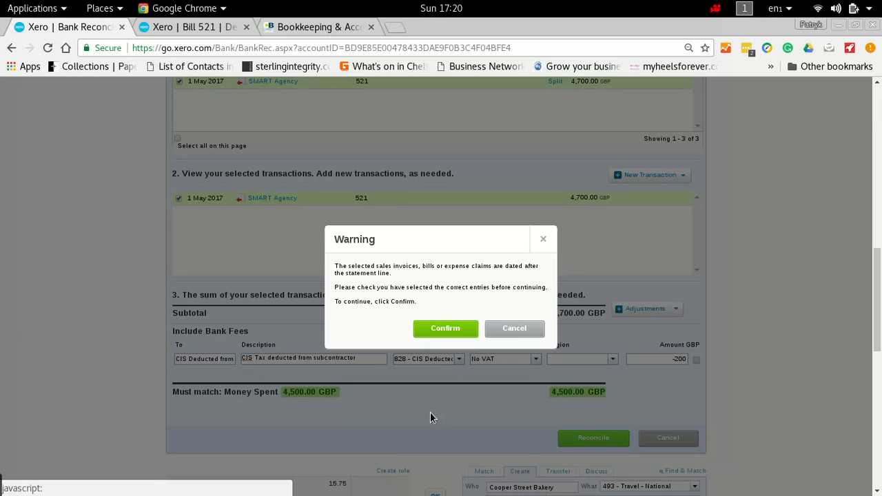
click(445, 328)
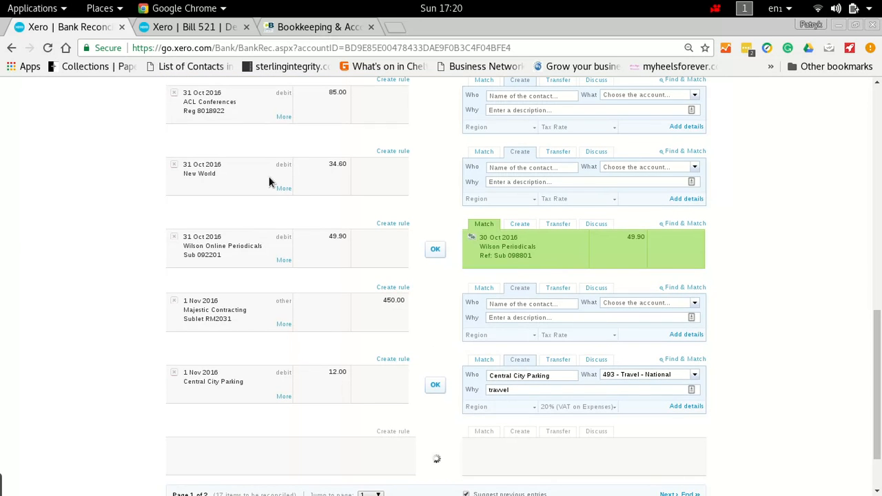
Step: Open the list of all bills from Purchases and check the payment status of SMART Agency bill 521
click(206, 27)
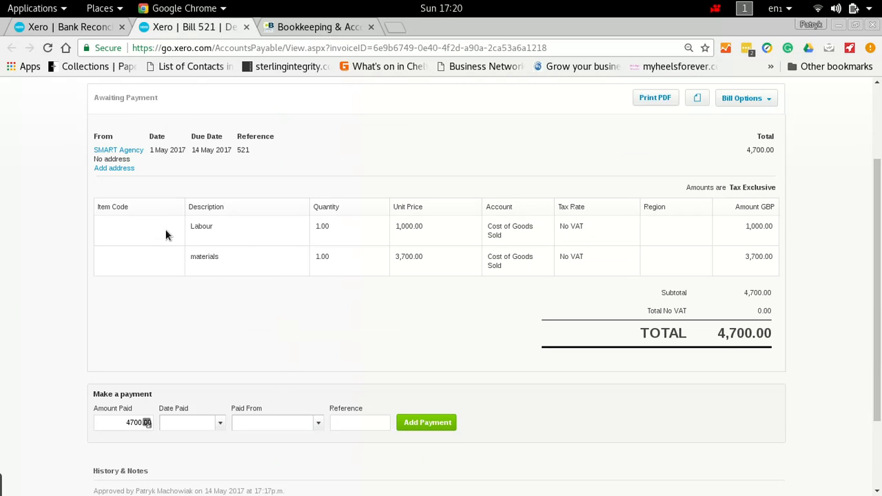
scroll(58, 272, up, 3)
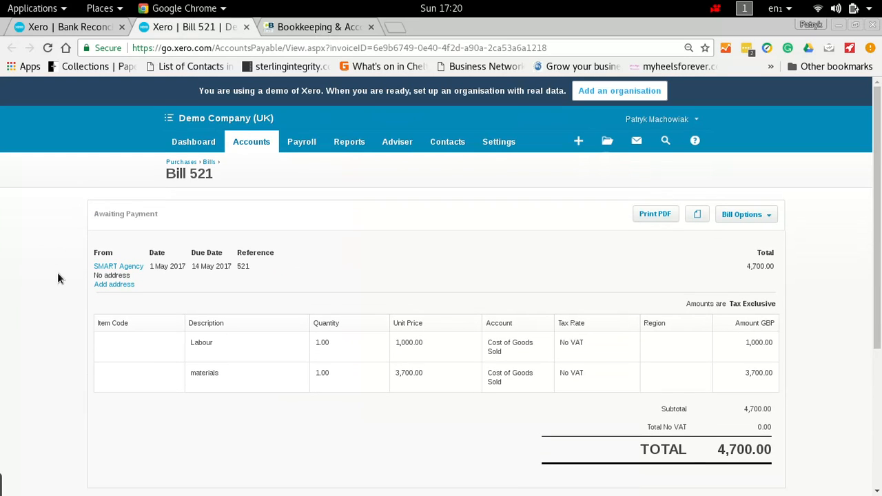
click(182, 161)
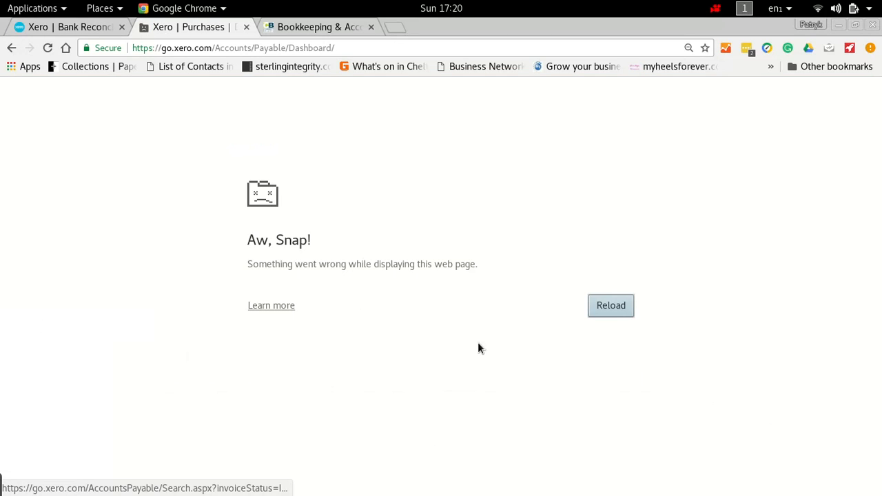
click(619, 304)
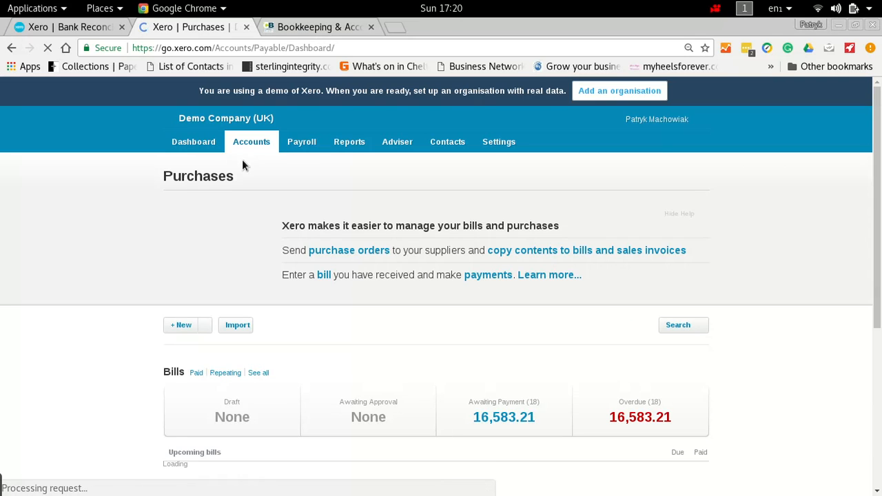
click(260, 374)
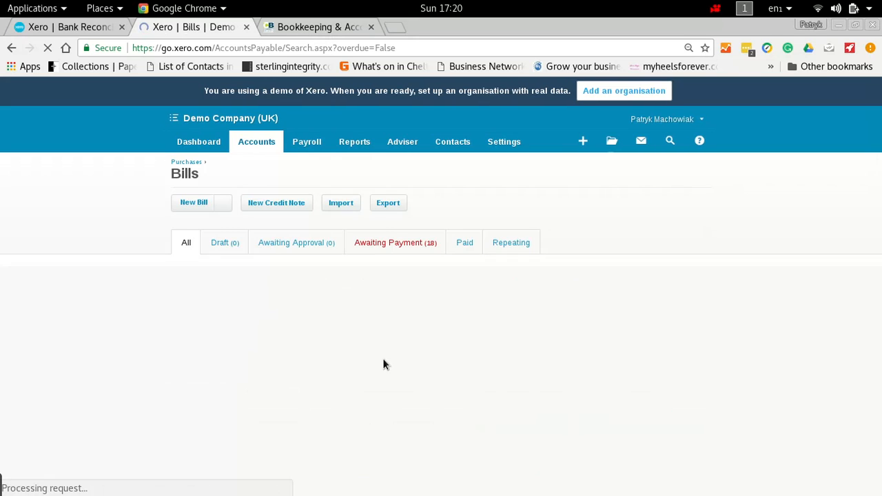
scroll(384, 363, down, 1)
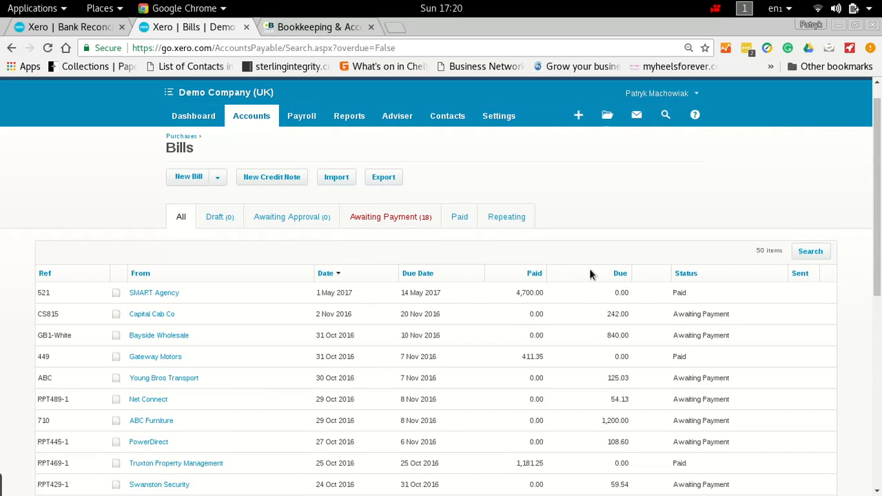
Step: Open the Balance Sheet report and dismiss the notice about the new report version
click(353, 118)
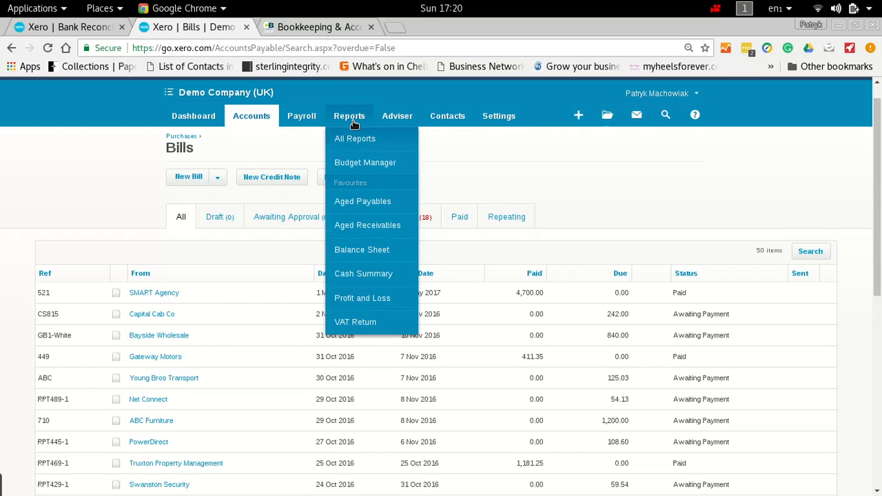
click(387, 248)
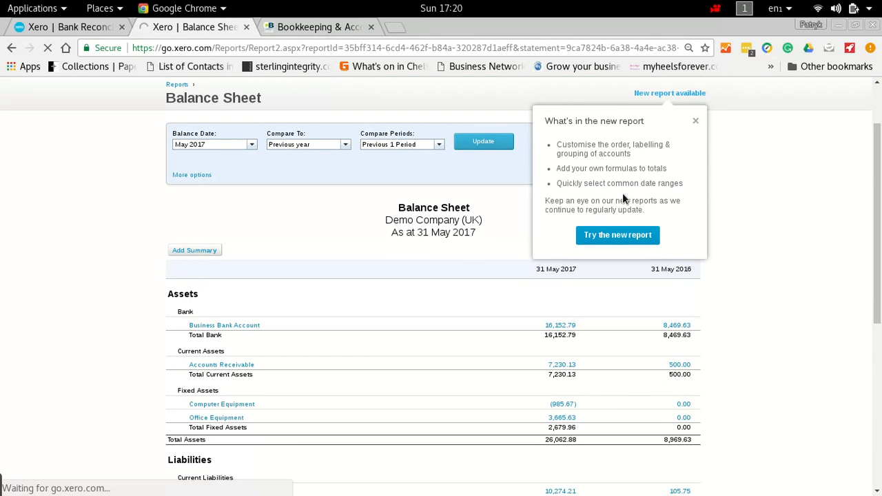
click(695, 120)
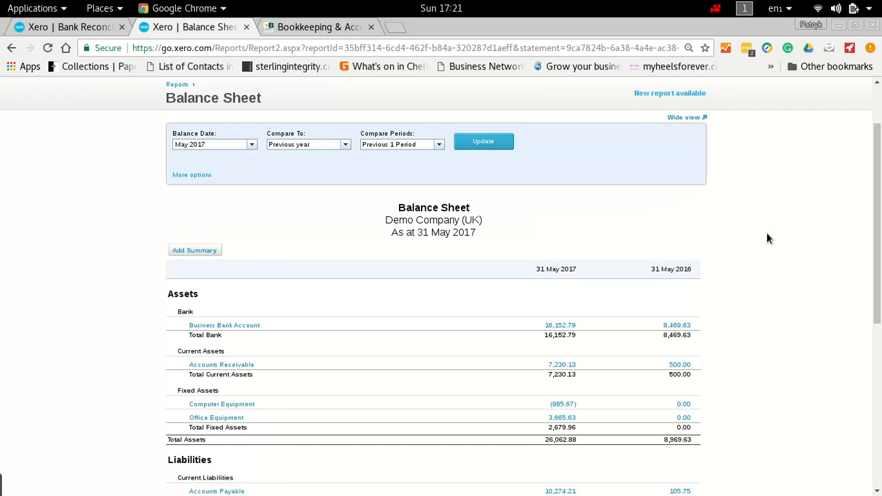
Step: Examine the CIS deducted from Company and CIS Deducted from Subcontractor balances under Non-Current Liabilities on the Balance Sheet
scroll(768, 238, down, 5)
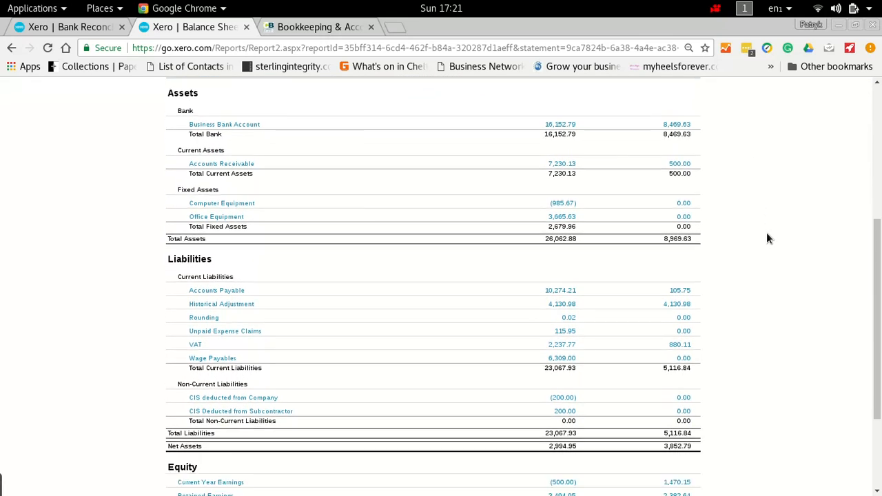
scroll(768, 238, down, 3)
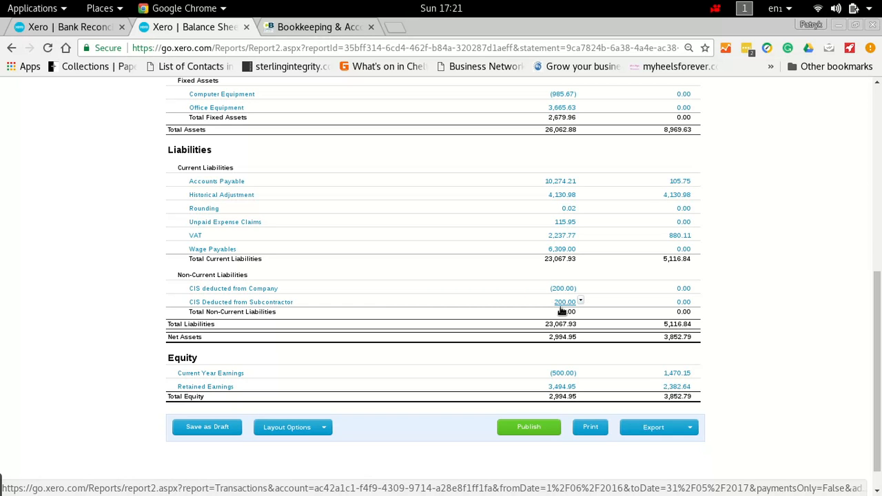
scroll(561, 312, up, 3)
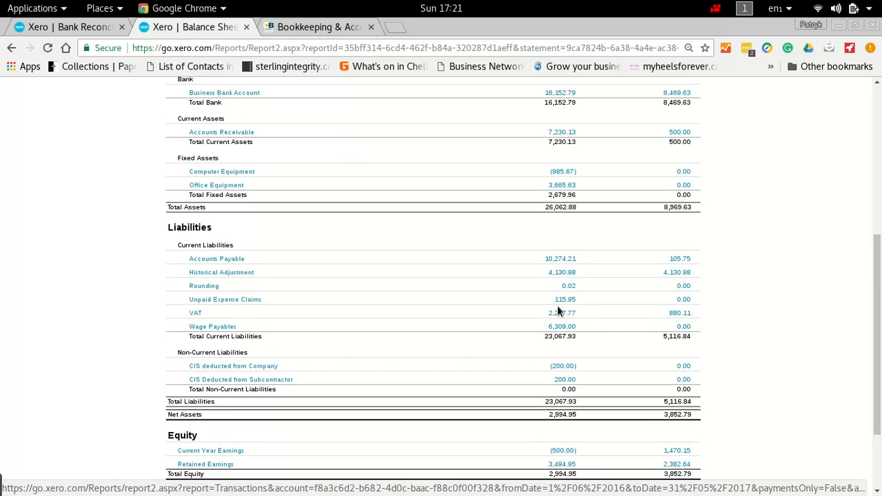
scroll(559, 312, down, 3)
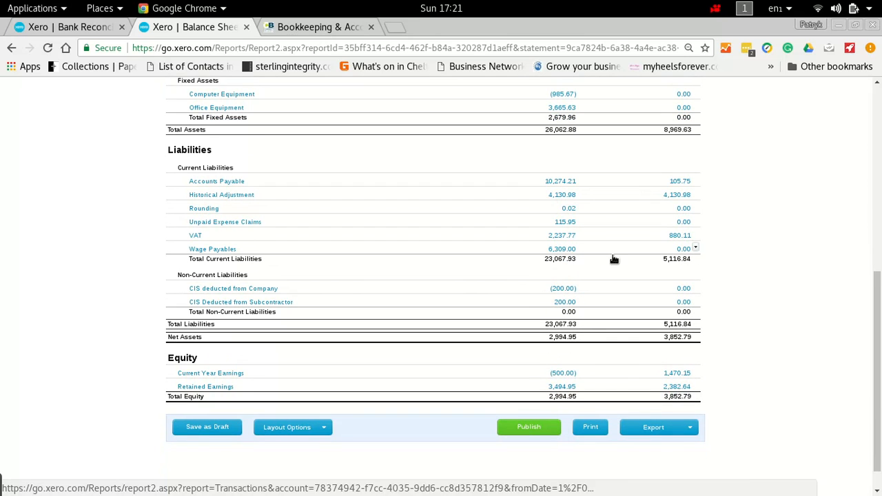
drag(875, 320, 878, 322)
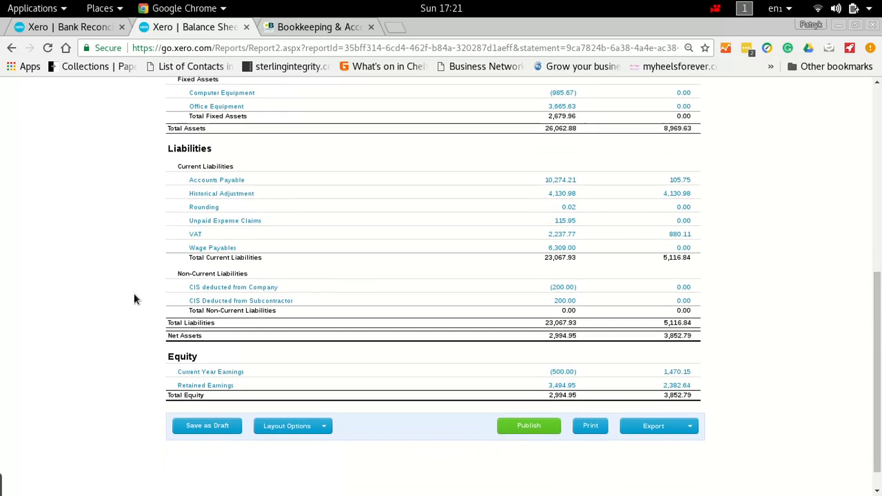
scroll(135, 294, up, 2)
scroll(134, 298, up, 2)
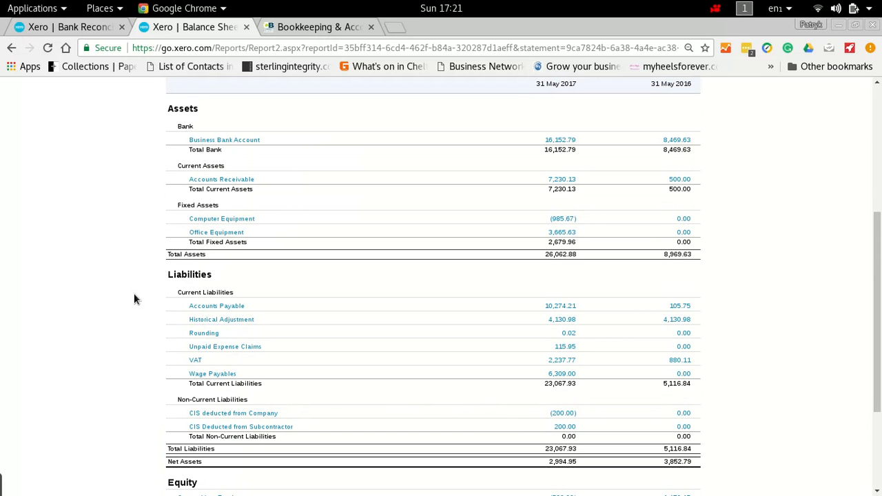
scroll(134, 298, up, 5)
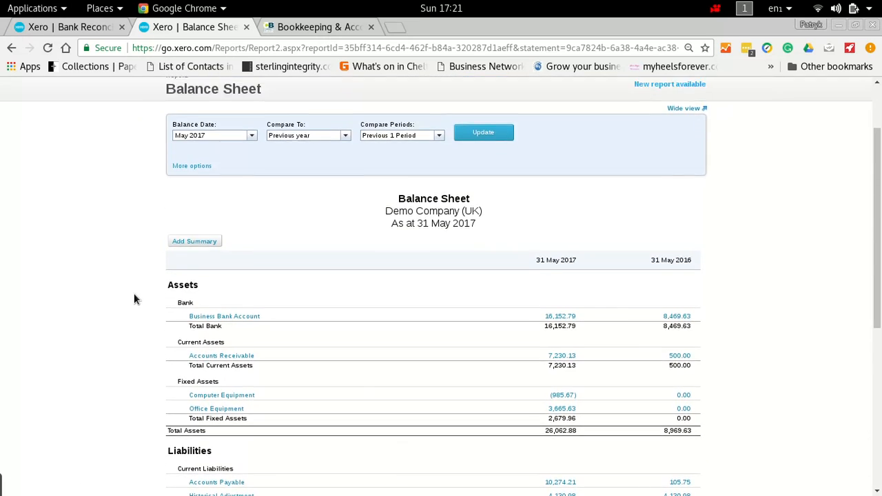
scroll(134, 298, up, 3)
scroll(135, 298, down, 8)
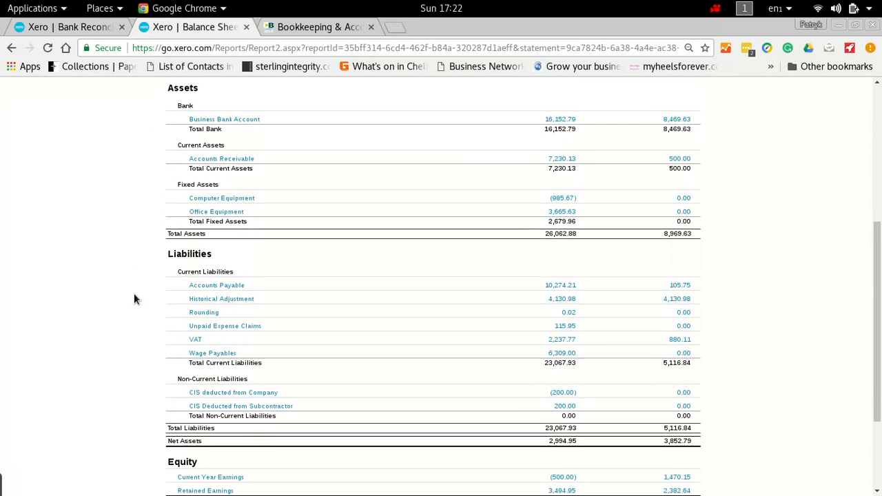
scroll(134, 299, up, 1)
scroll(134, 299, down, 3)
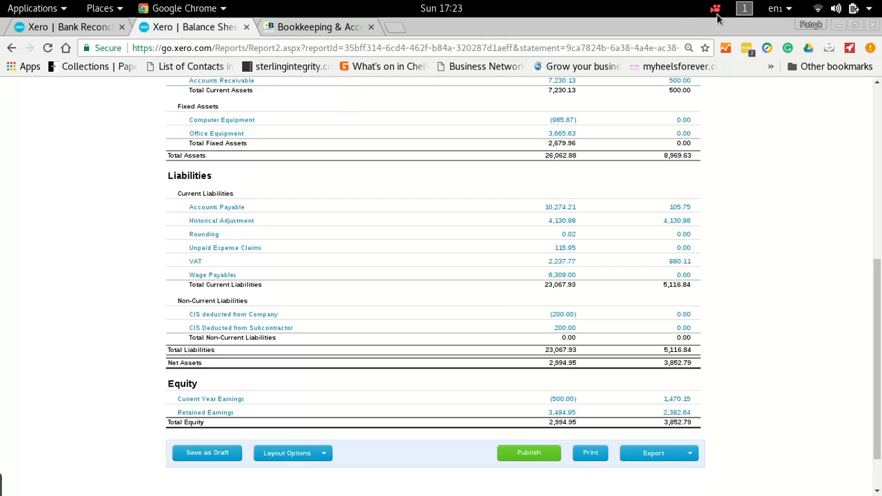
click(715, 10)
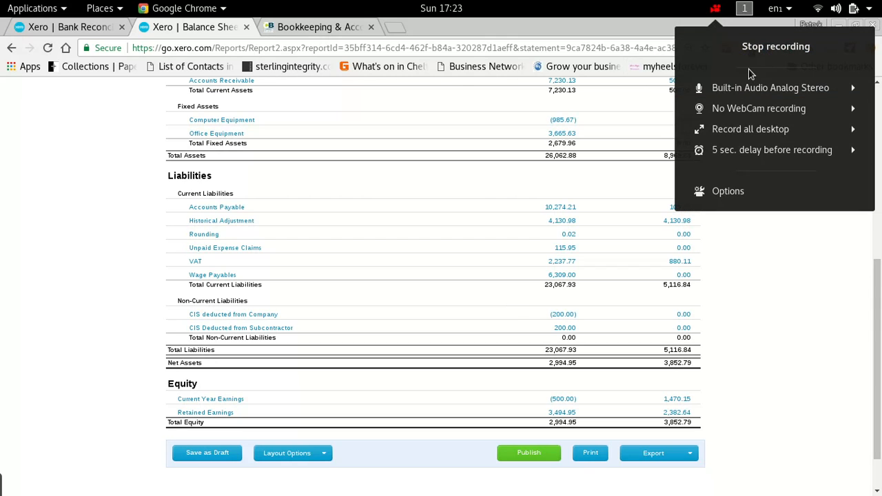